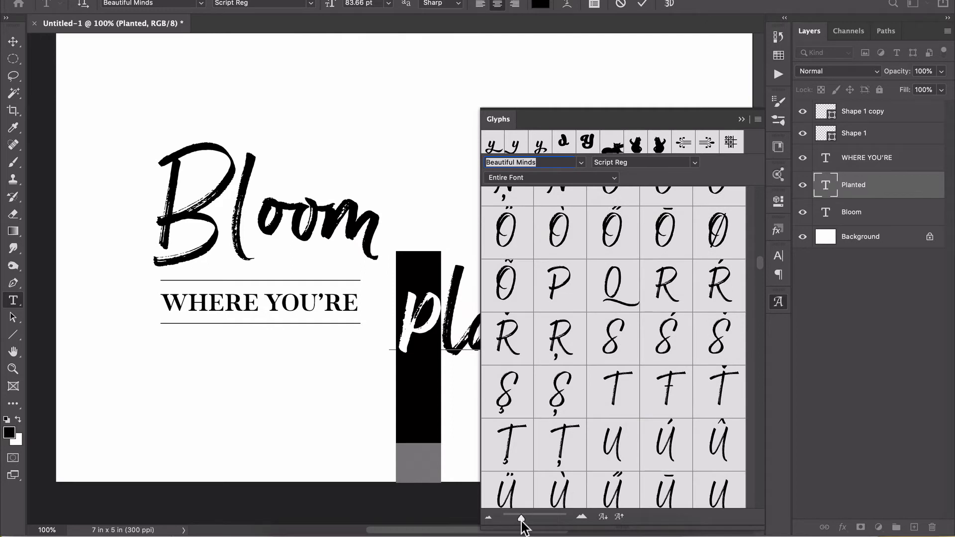
Examine the entire Beautiful Minds glyph set for alternate letters and ligatures to use in the word planted.
mouse_move(521, 522)
mouse_down()
mouse_move(535, 522)
mouse_move(523, 522)
mouse_up()
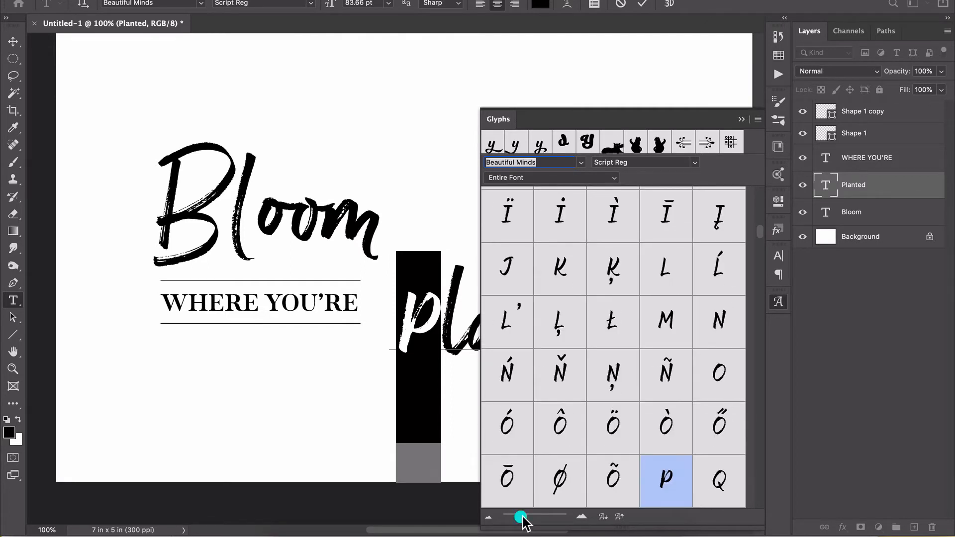
scroll(632, 381, down, 15)
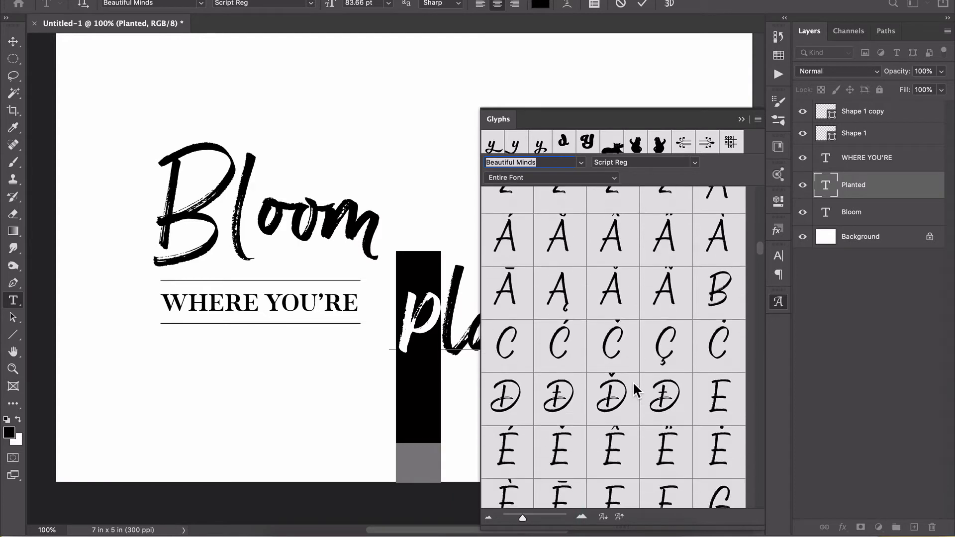
scroll(632, 381, down, 15)
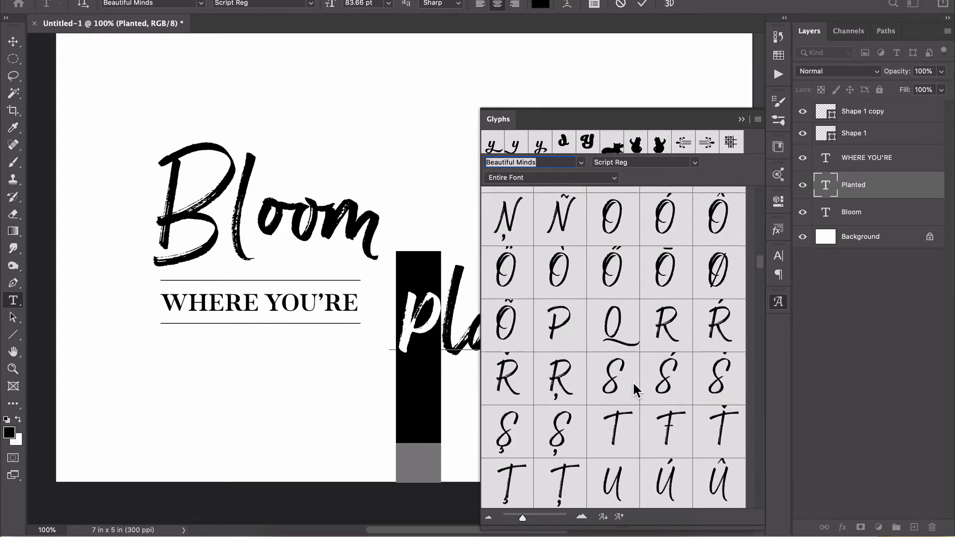
scroll(632, 381, down, 15)
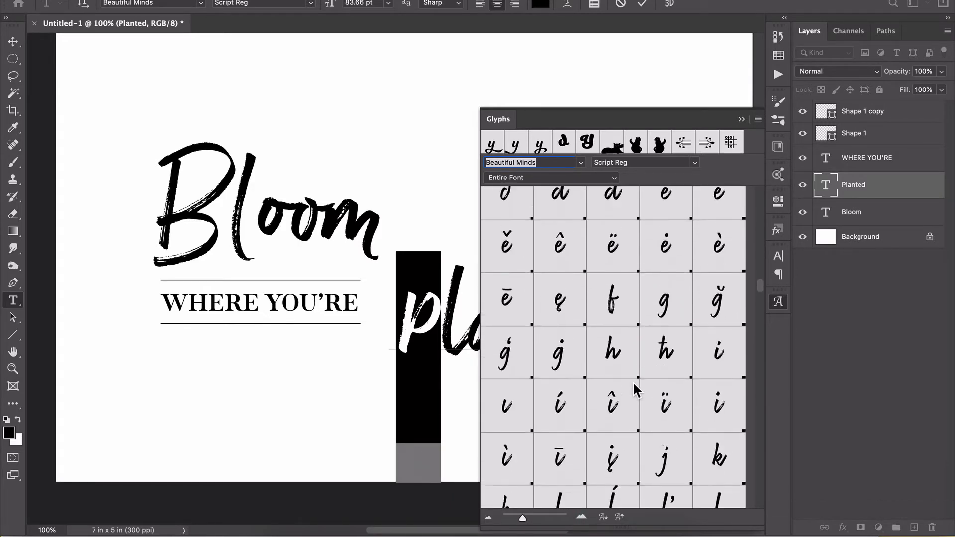
scroll(632, 381, down, 15)
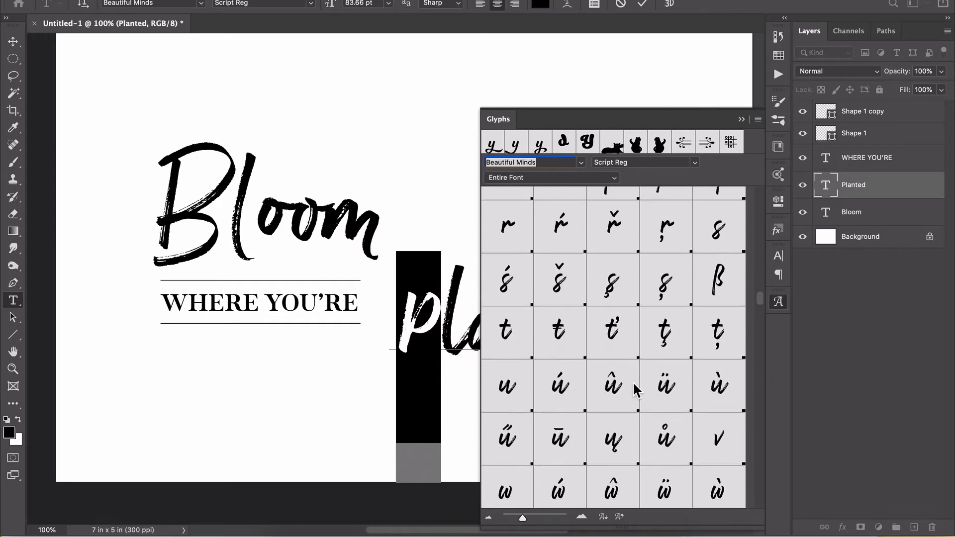
scroll(632, 381, down, 15)
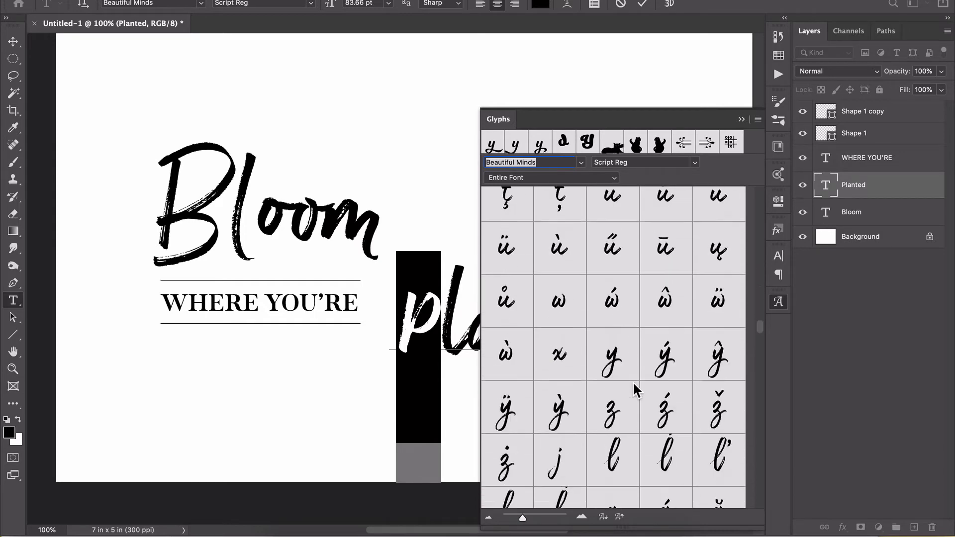
scroll(632, 381, down, 15)
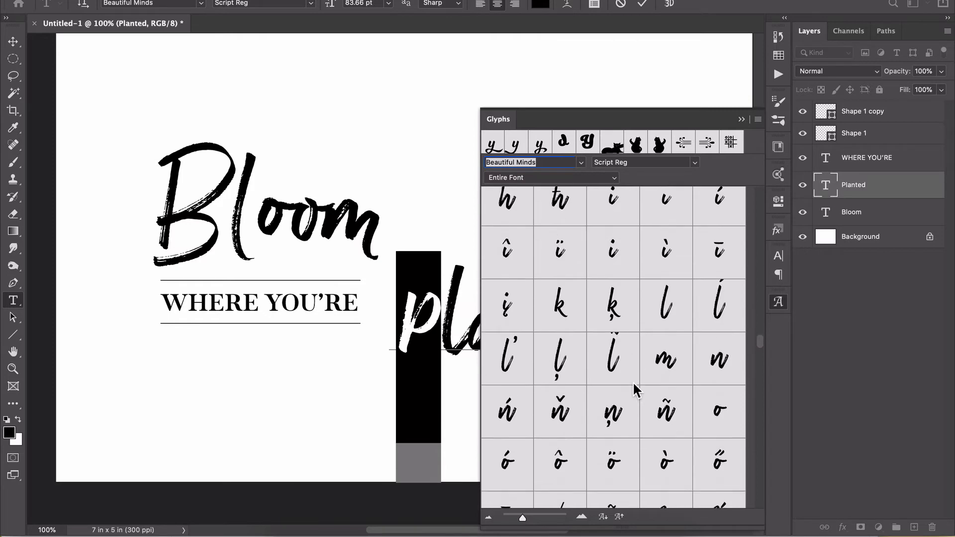
scroll(633, 381, down, 15)
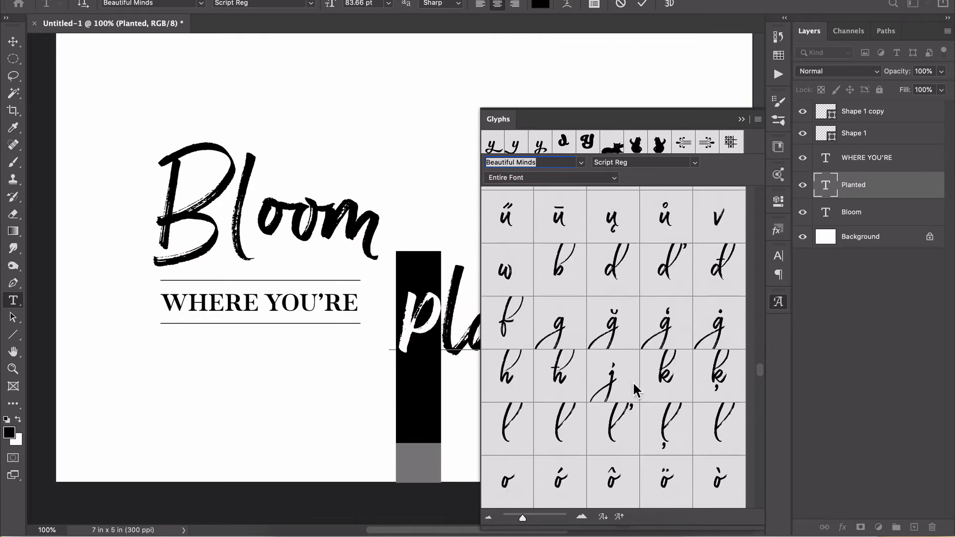
scroll(633, 381, down, 15)
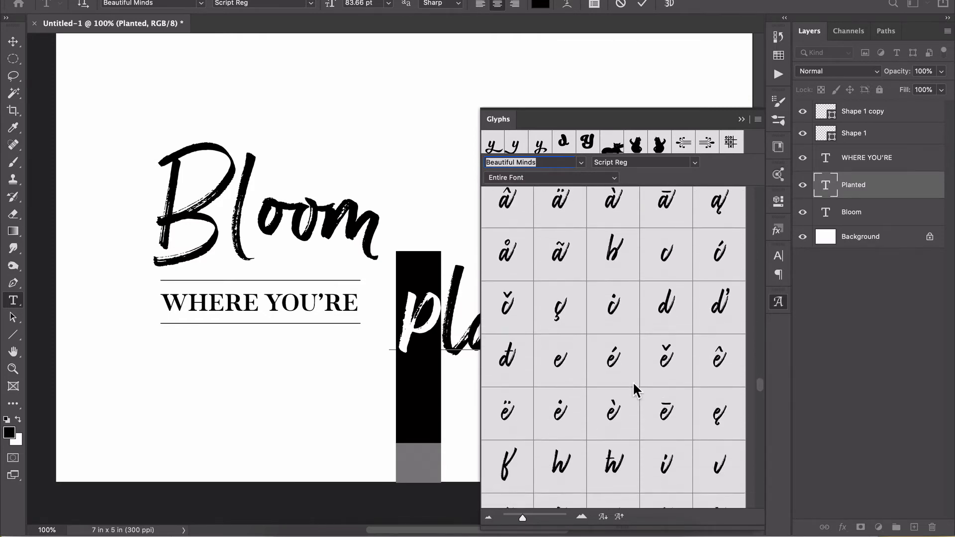
scroll(632, 381, down, 15)
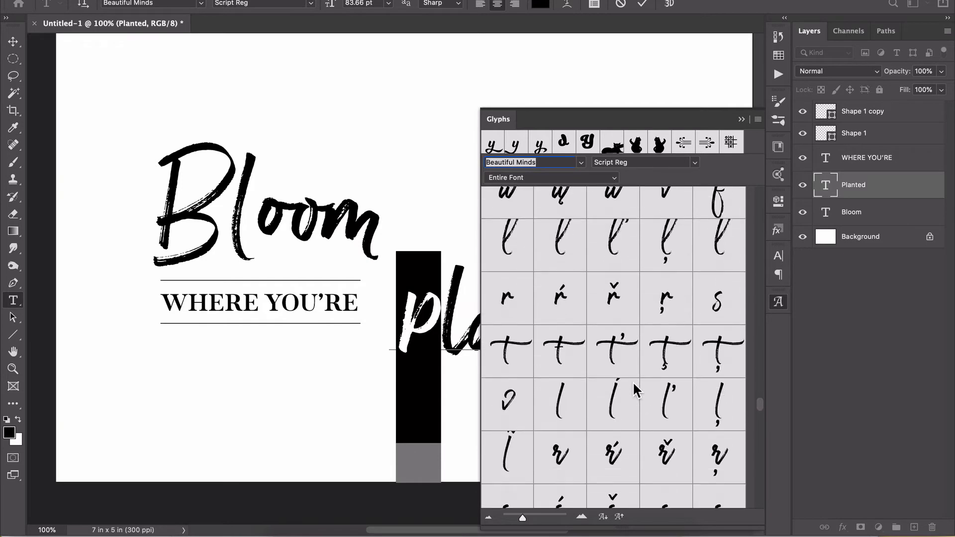
scroll(632, 381, down, 5)
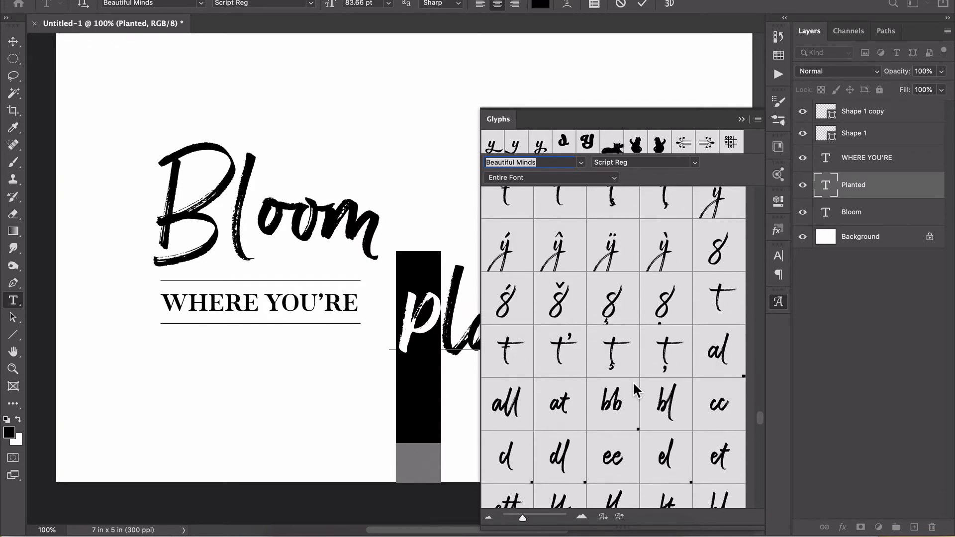
scroll(632, 381, down, 5)
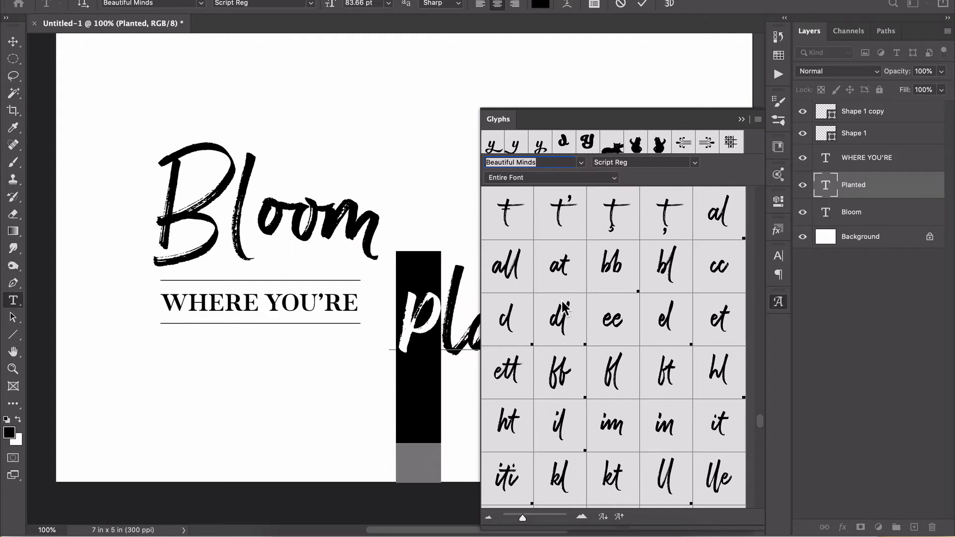
mouse_move(565, 307)
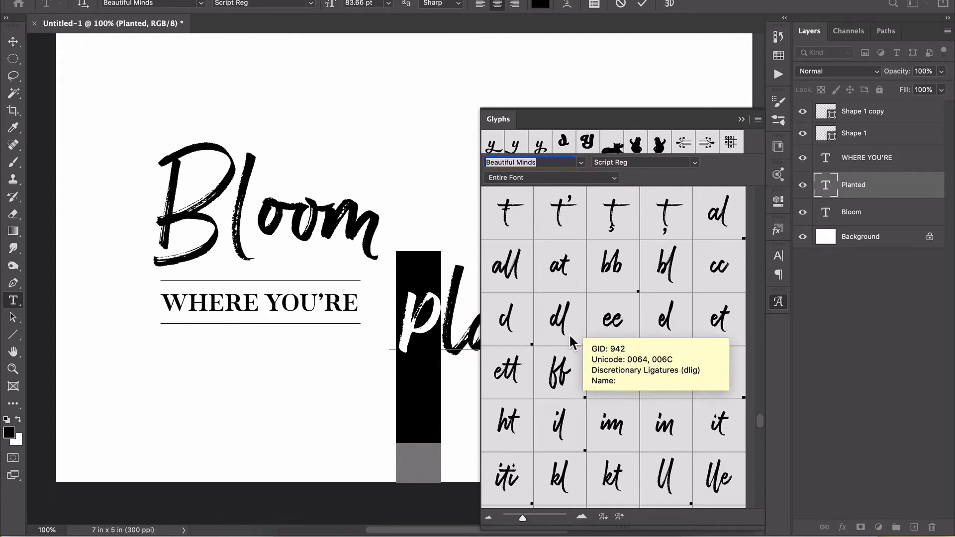
scroll(569, 333, down, 4)
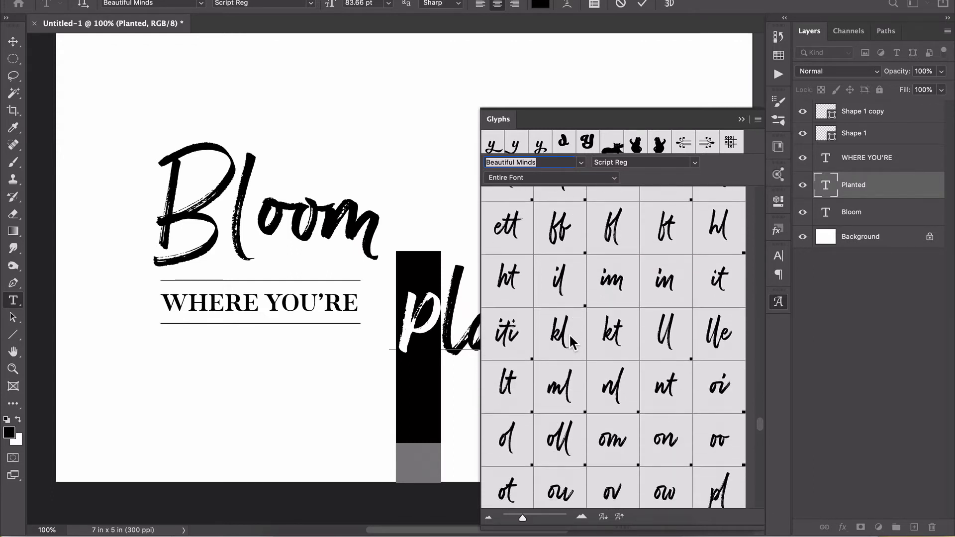
scroll(570, 337, down, 3)
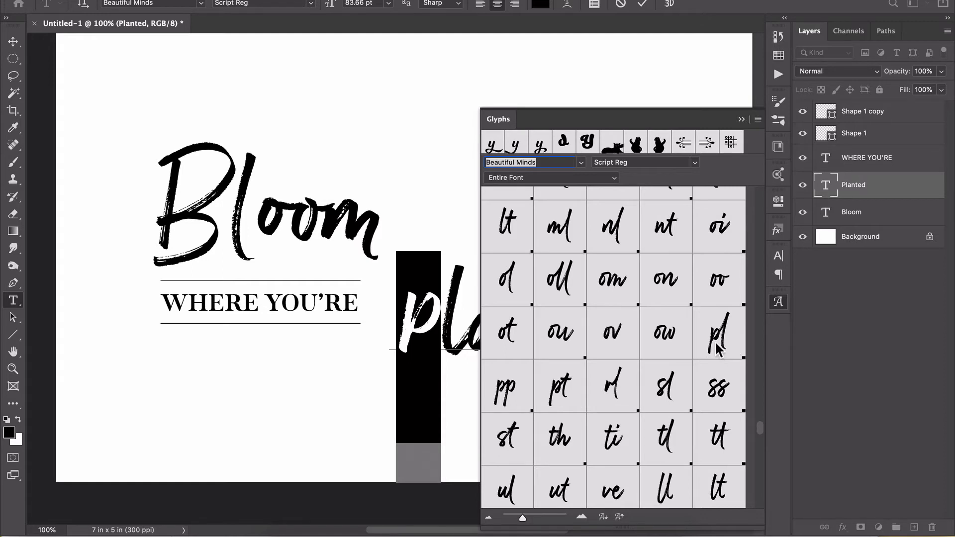
scroll(714, 354, down, 10)
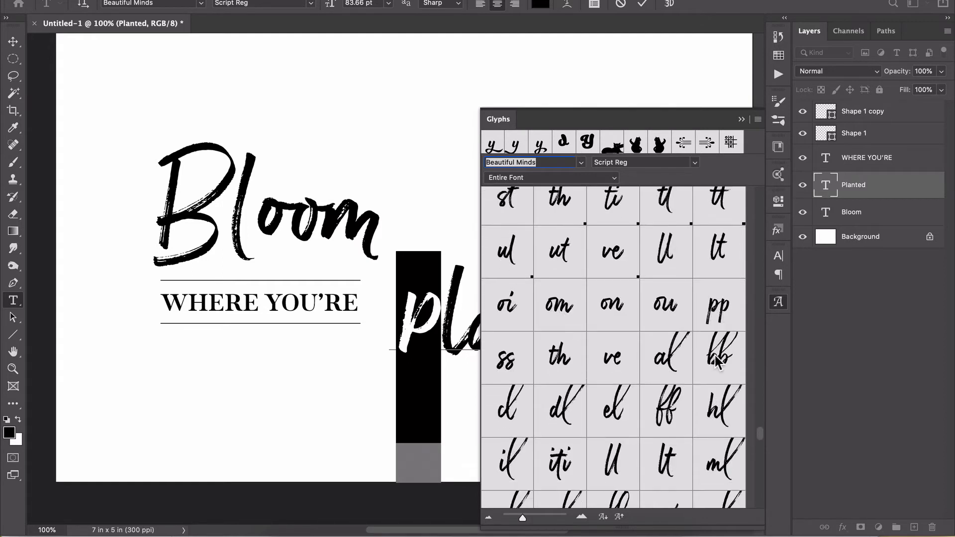
scroll(715, 356, down, 2)
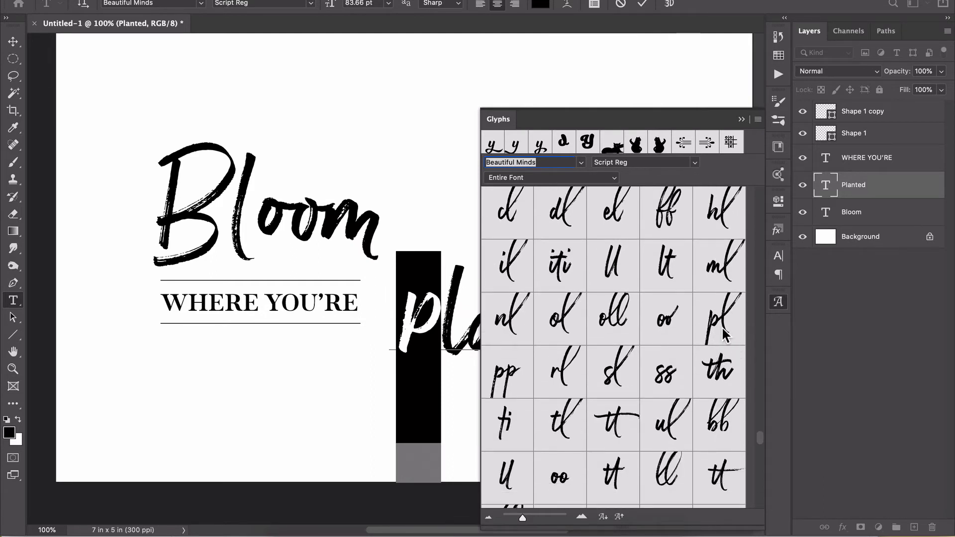
scroll(660, 402, down, 5)
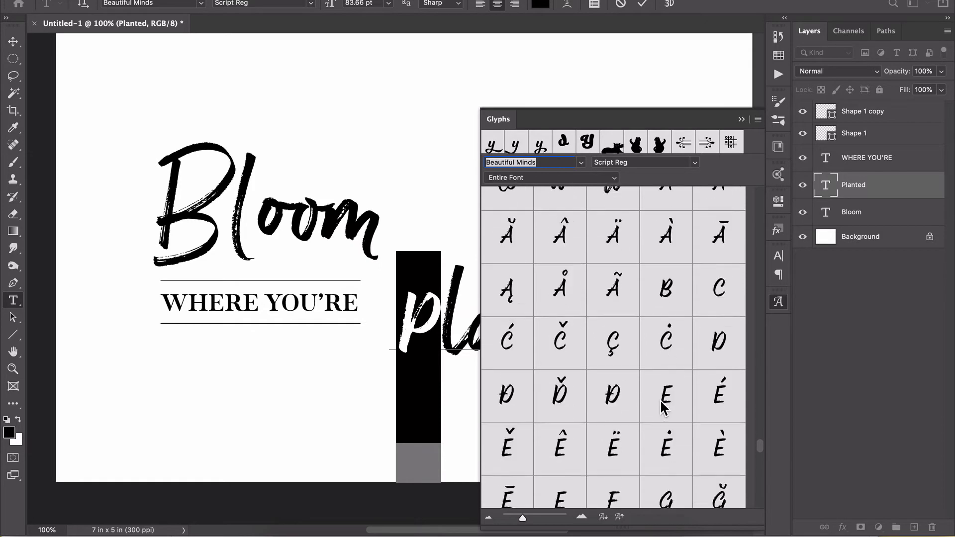
Replace the p of planted with the Stylistic Set pl ligature that has a long looping l, and collapse the glyph list.
scroll(661, 405, up, 3)
scroll(662, 405, up, 1)
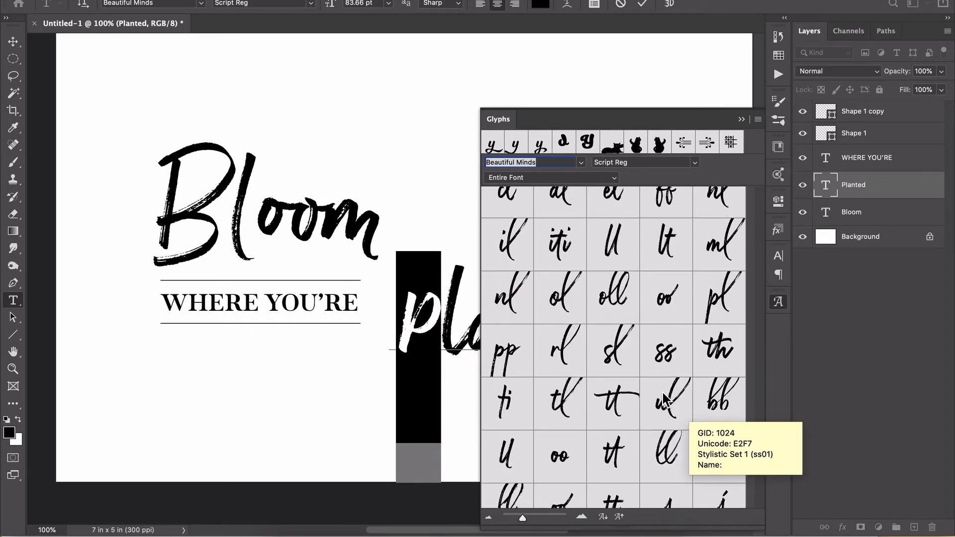
scroll(662, 398, up, 1)
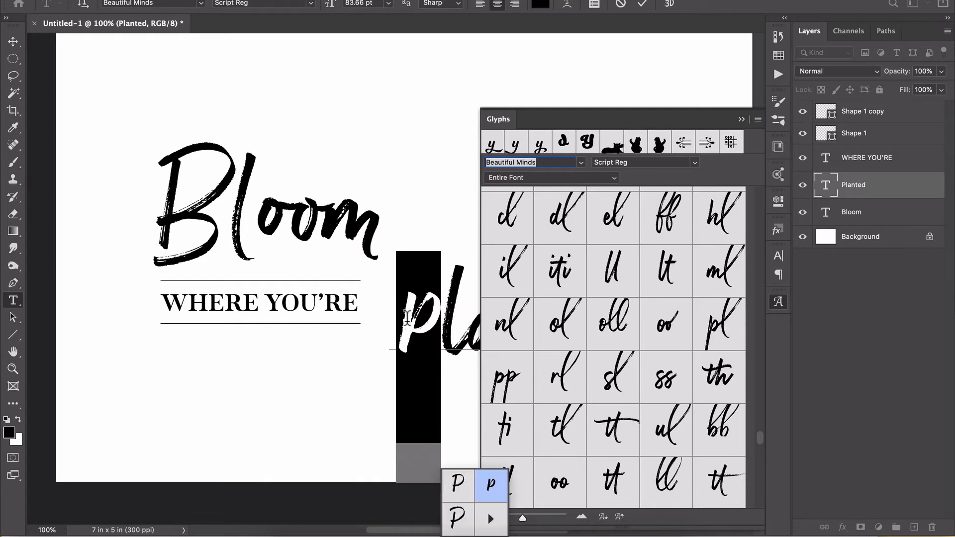
double_click(718, 324)
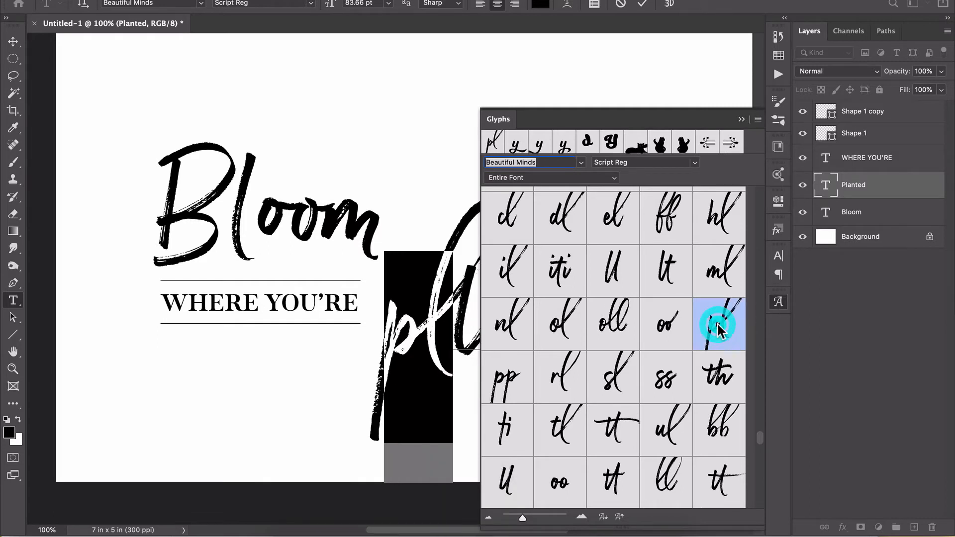
click(741, 117)
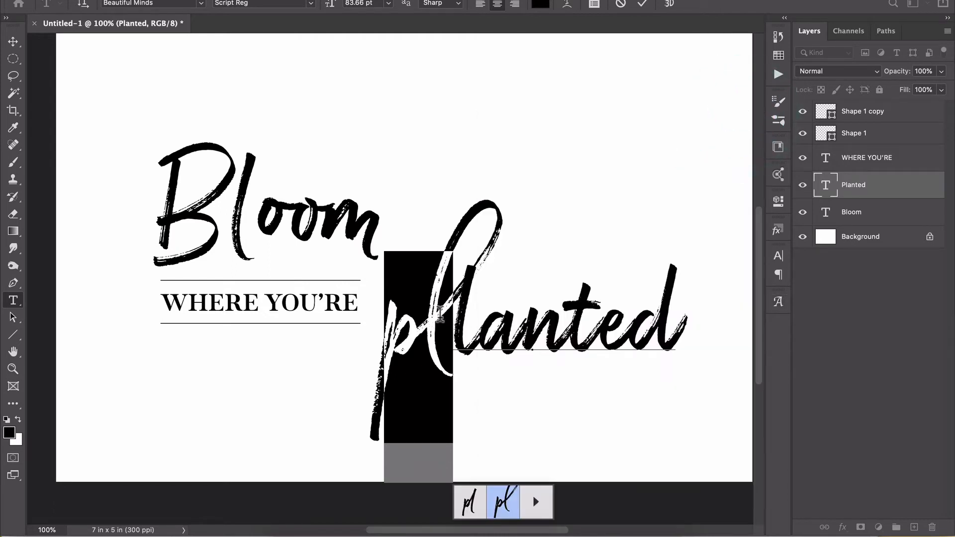
Delete the extra l after the pl ligature so the word reads planted, and commit the text edit.
click(450, 315)
click(473, 318)
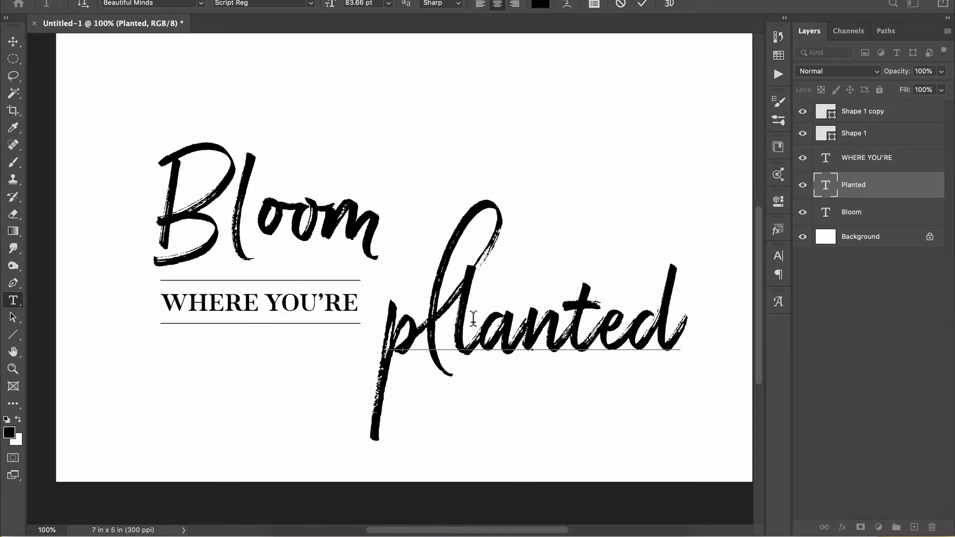
key(BackSpace)
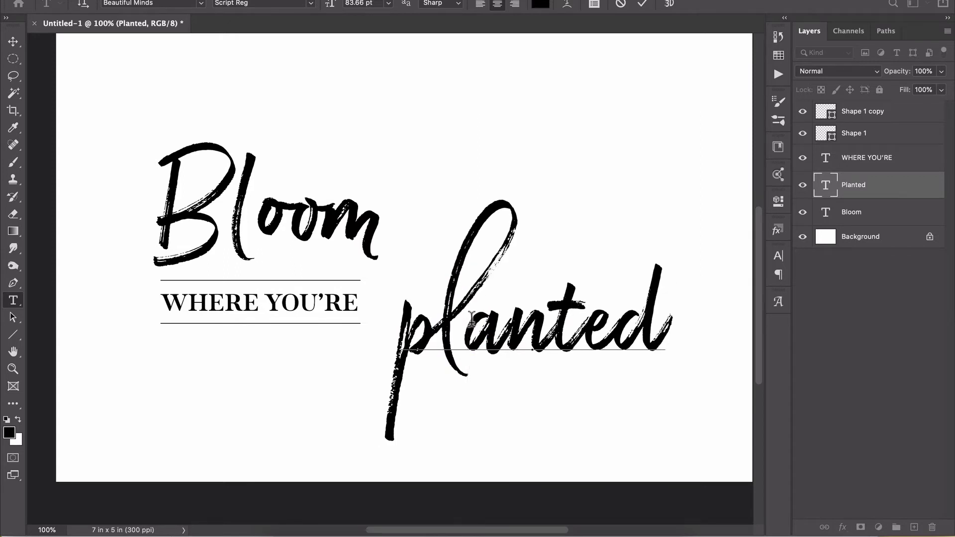
key(shift+Left)
key(shift+Left)
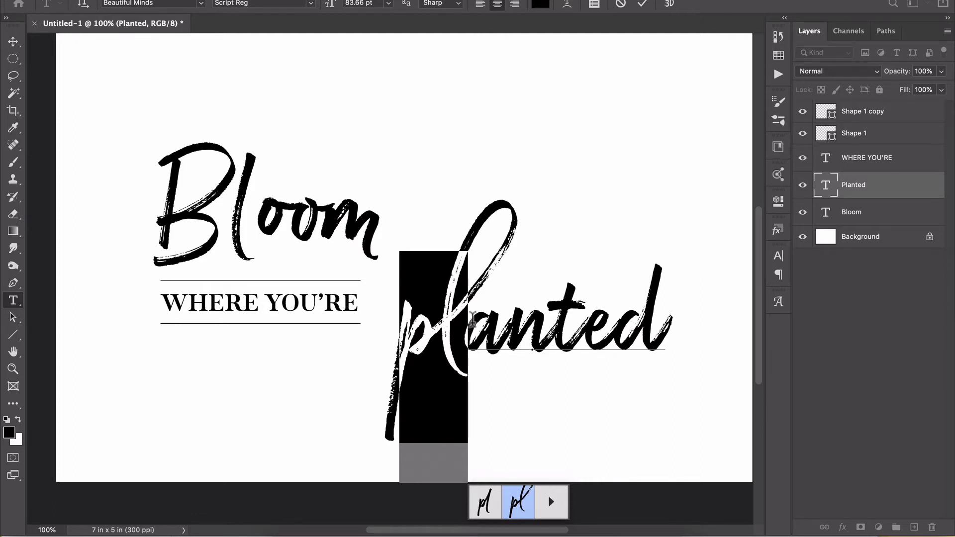
click(642, 4)
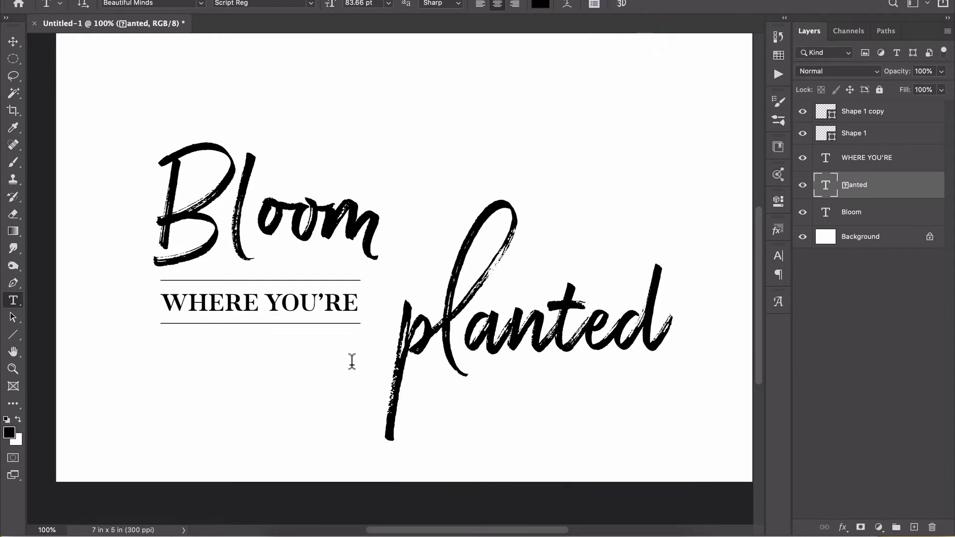
Reselect the pl ligature to view its alternate glyphs, and exit text editing.
drag(467, 341, 398, 338)
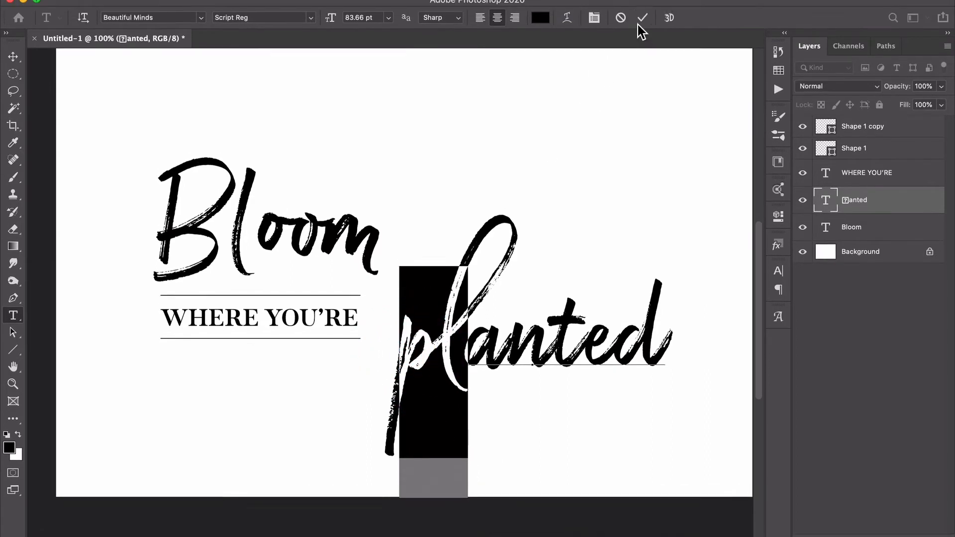
click(641, 18)
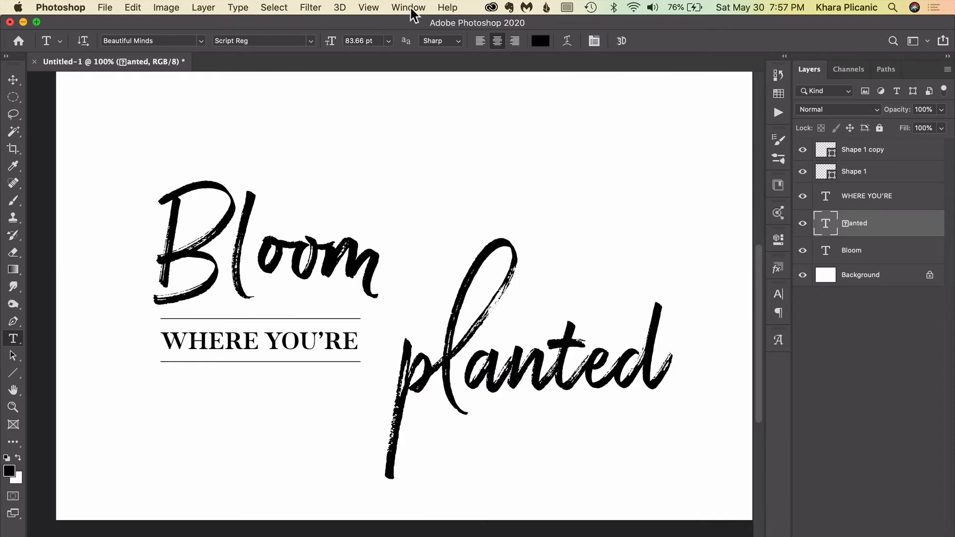
Show the Glyphs panel, dock it in the collapsed strip below Paragraph, and check that it expands and collapses.
click(408, 7)
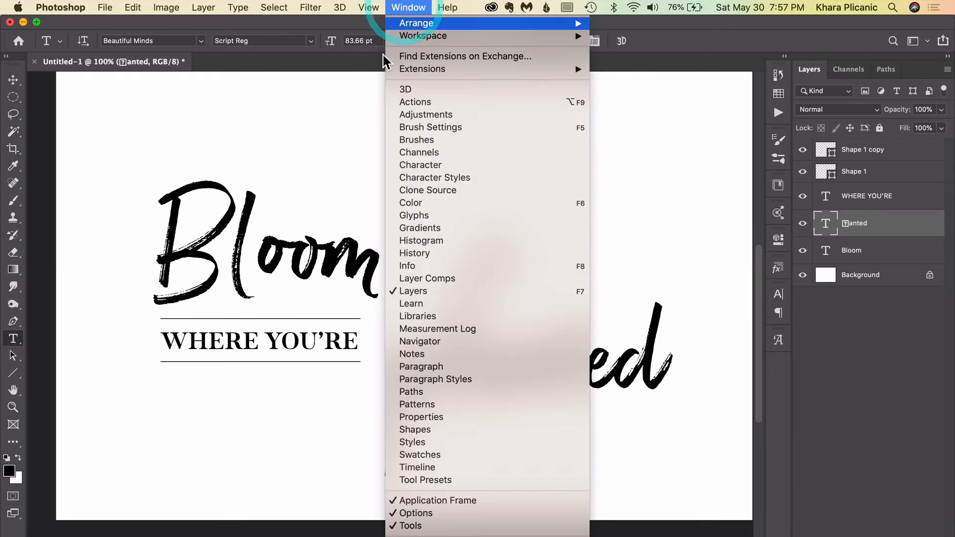
click(425, 215)
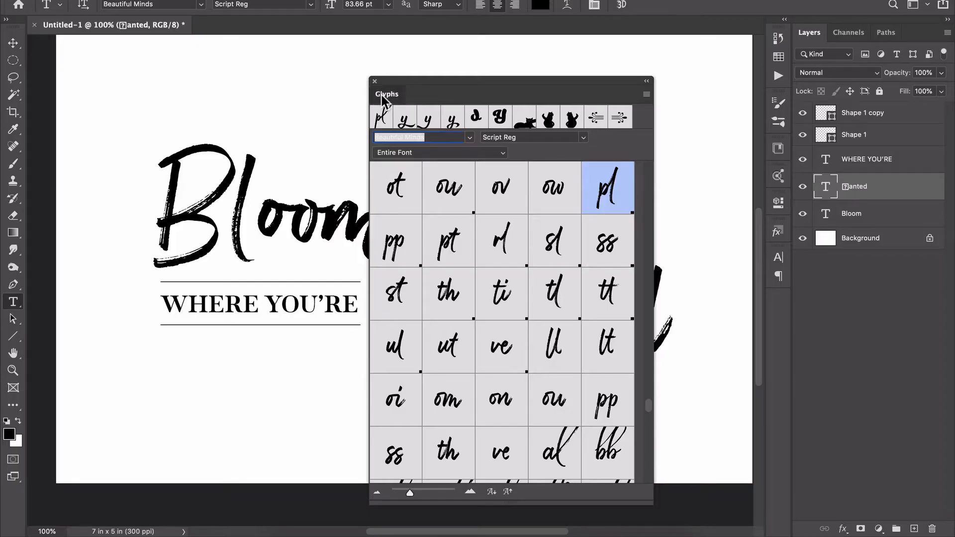
drag(381, 94, 780, 288)
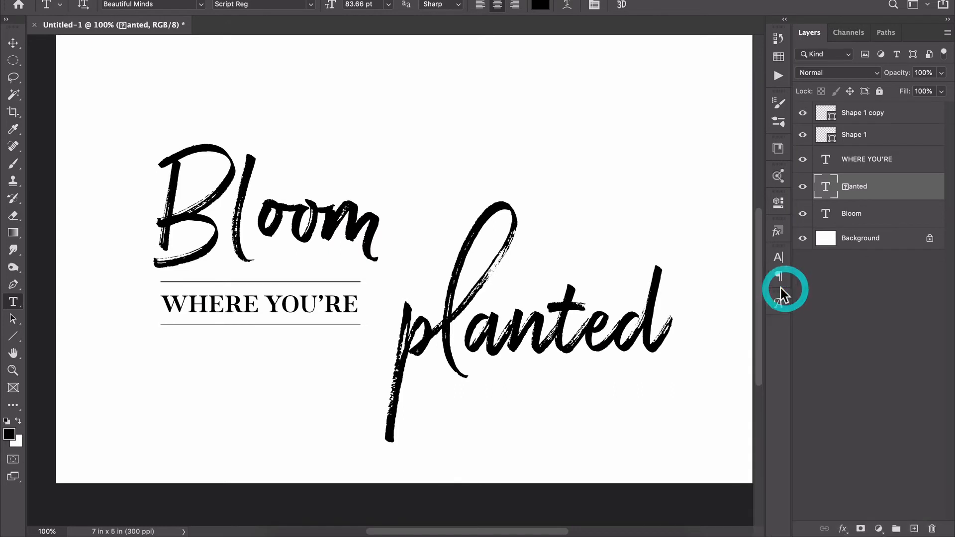
click(779, 304)
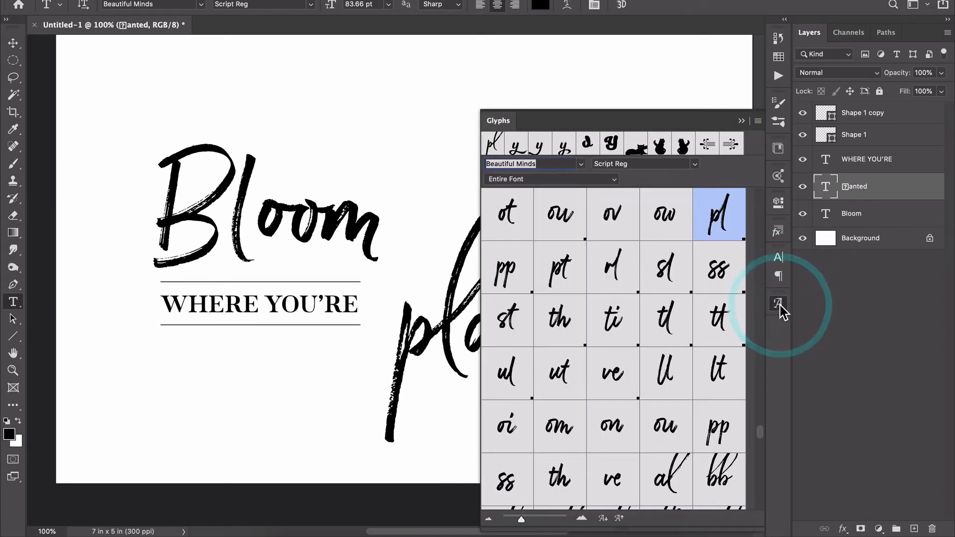
click(778, 304)
click(778, 304)
click(779, 303)
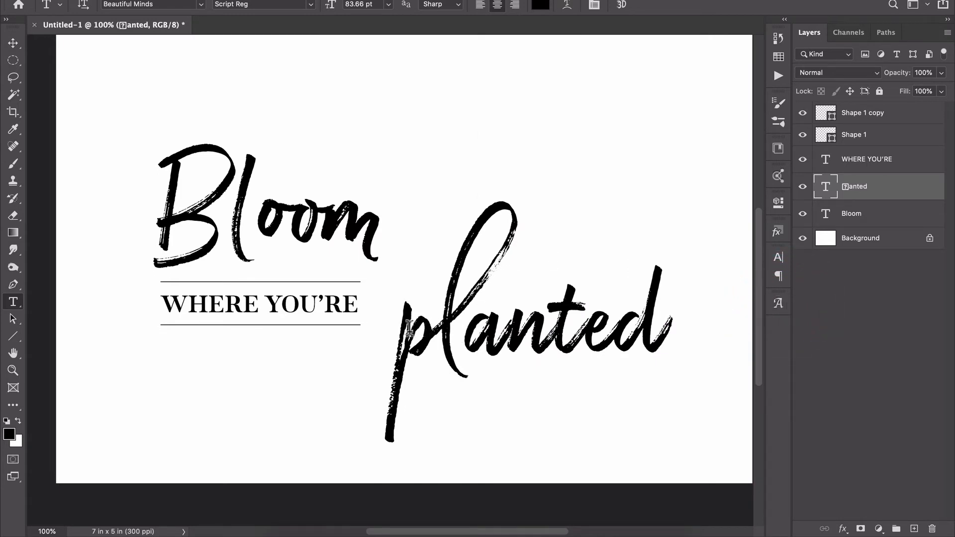
Replace the letter a in planted with the middle alternate in the second row of its suggested glyphs.
drag(464, 337, 509, 338)
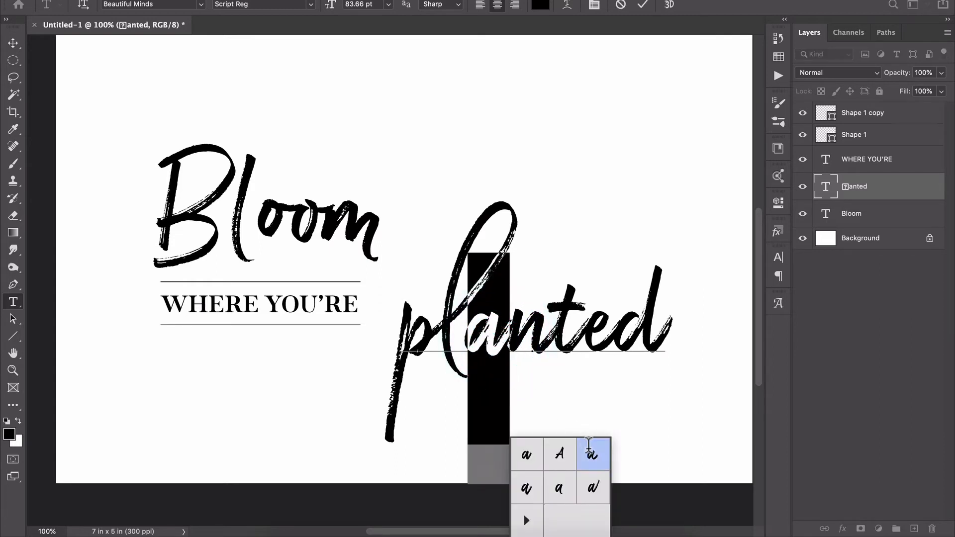
click(559, 486)
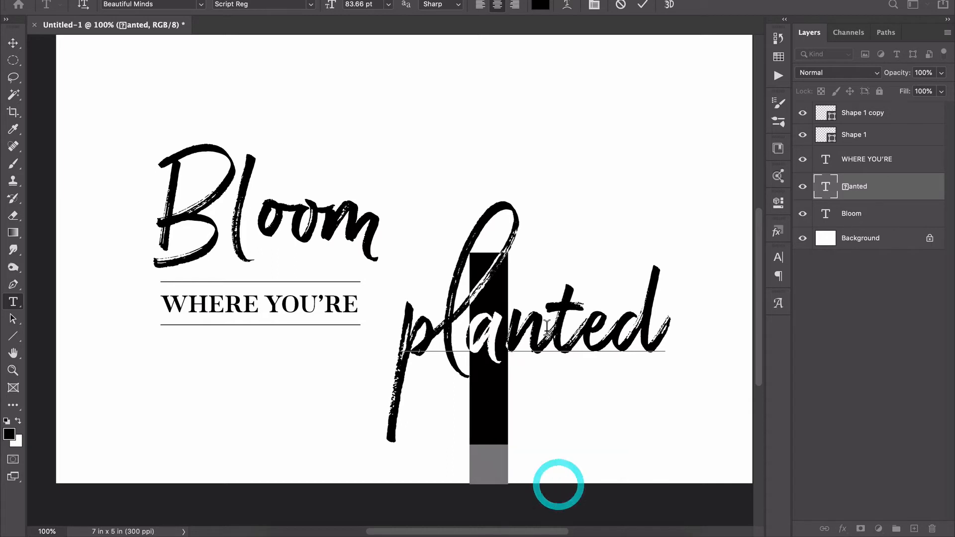
Replace the n in planted with the third alternate in its first row, and the t with the long-crossbar alternate in its third row.
drag(516, 324, 507, 326)
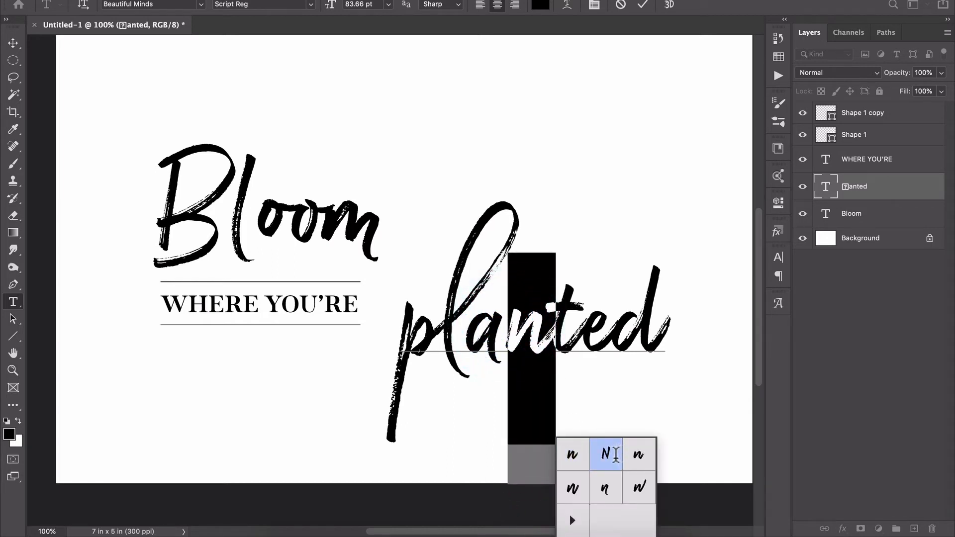
click(637, 450)
drag(582, 324, 559, 323)
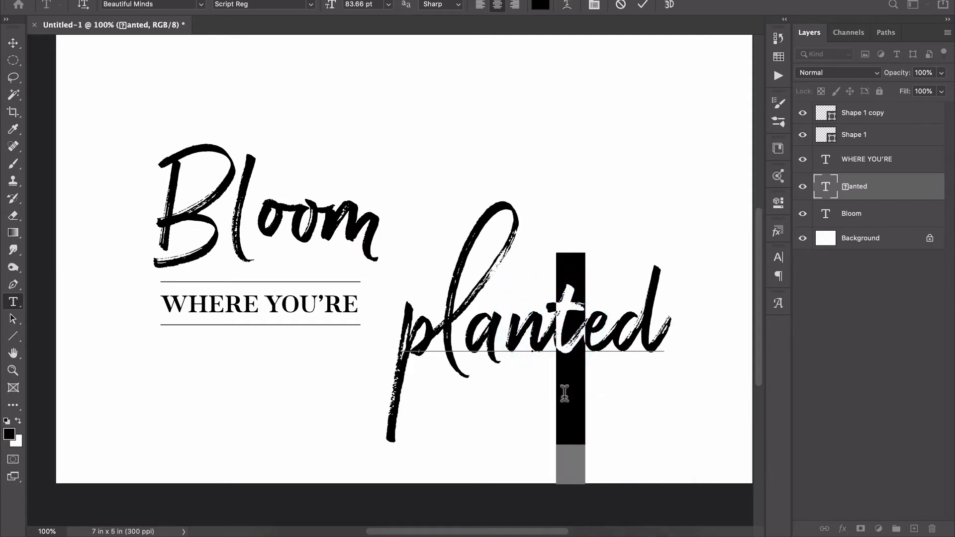
click(635, 486)
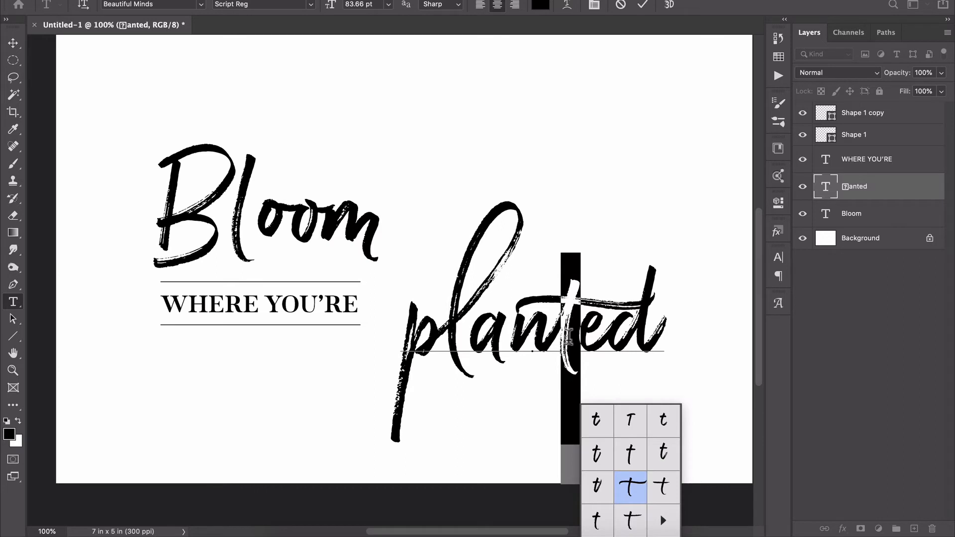
click(638, 521)
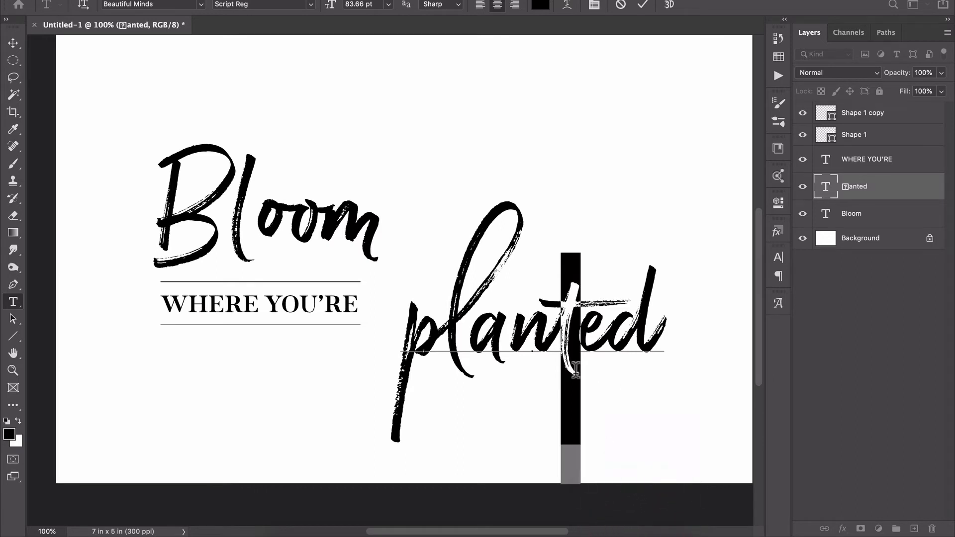
click(632, 492)
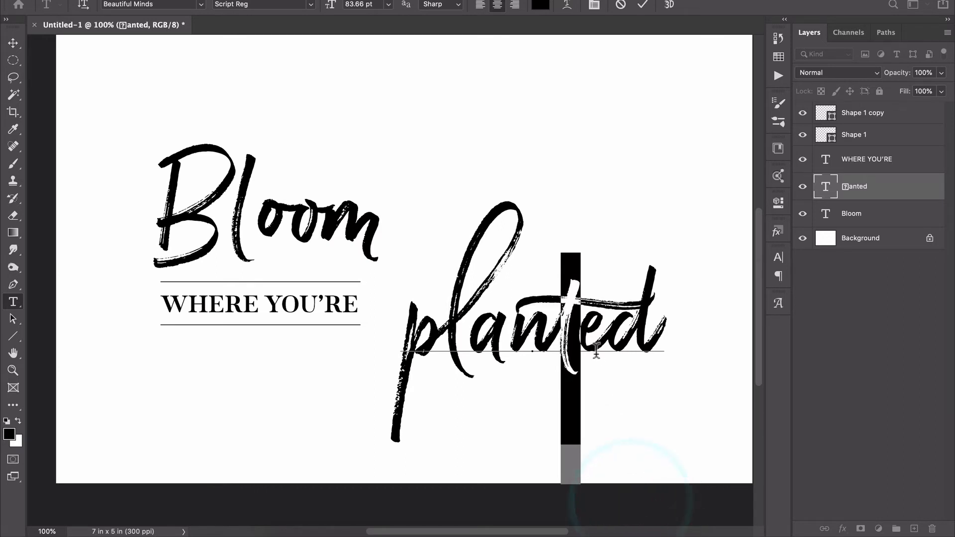
Compare the alternates for the d in planted, including the looped one, and apply the first alternate in the second row.
drag(604, 332, 639, 333)
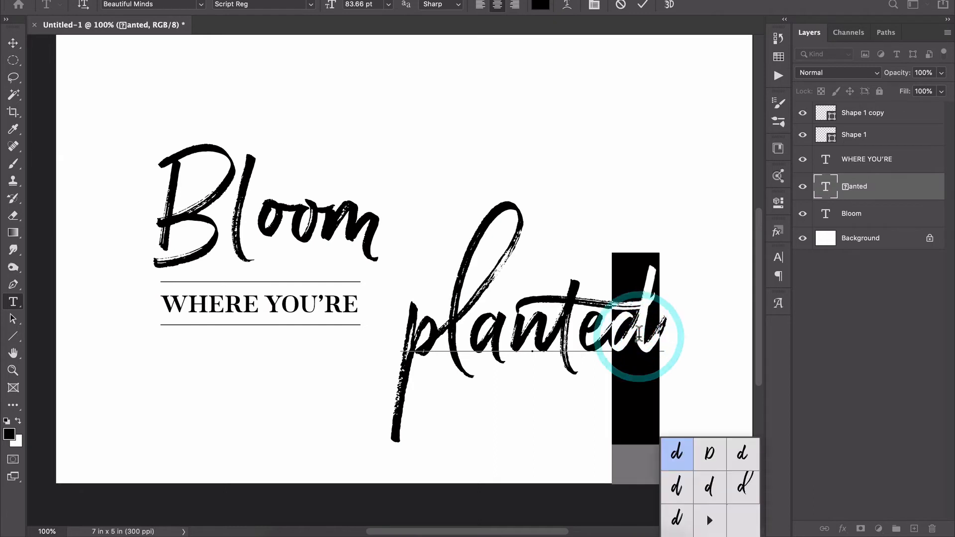
click(729, 495)
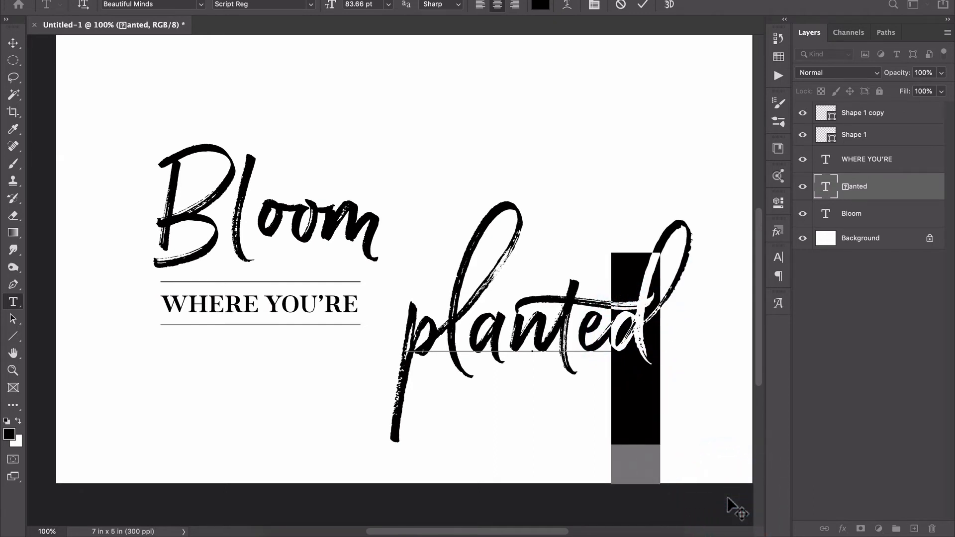
mouse_move(642, 262)
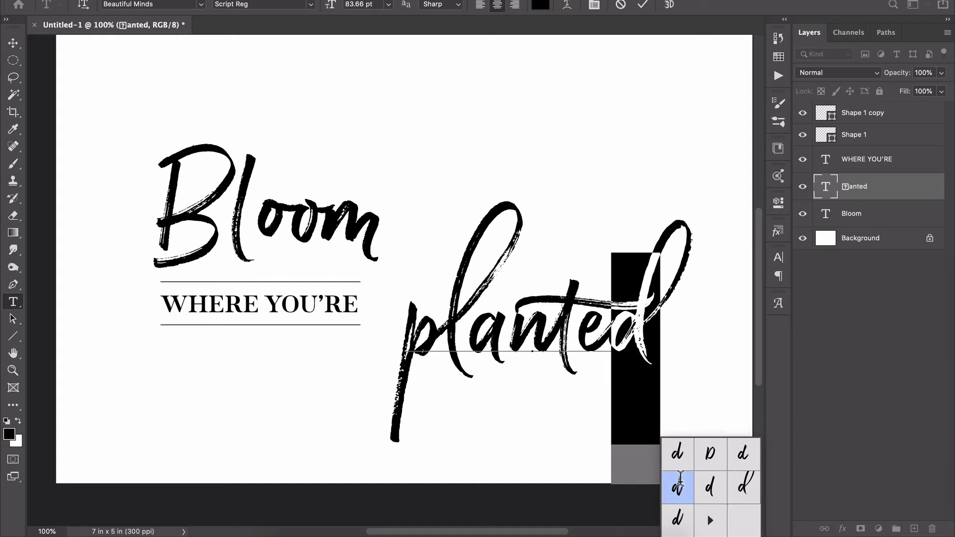
click(679, 481)
click(698, 494)
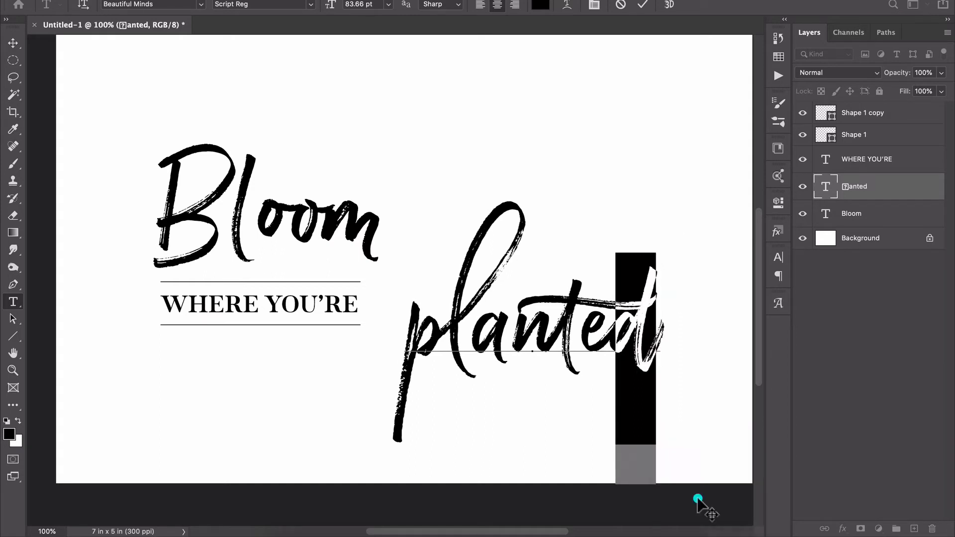
click(676, 440)
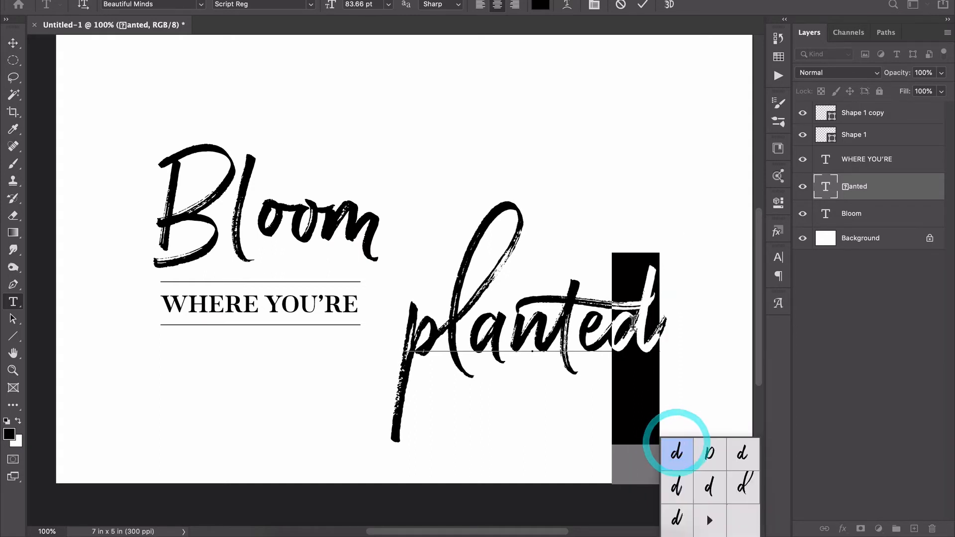
click(681, 492)
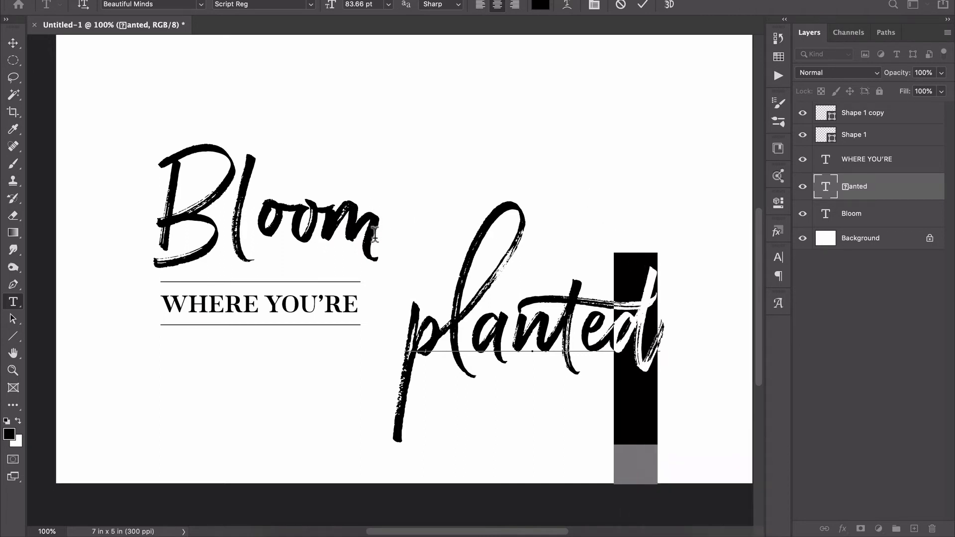
mouse_move(632, 346)
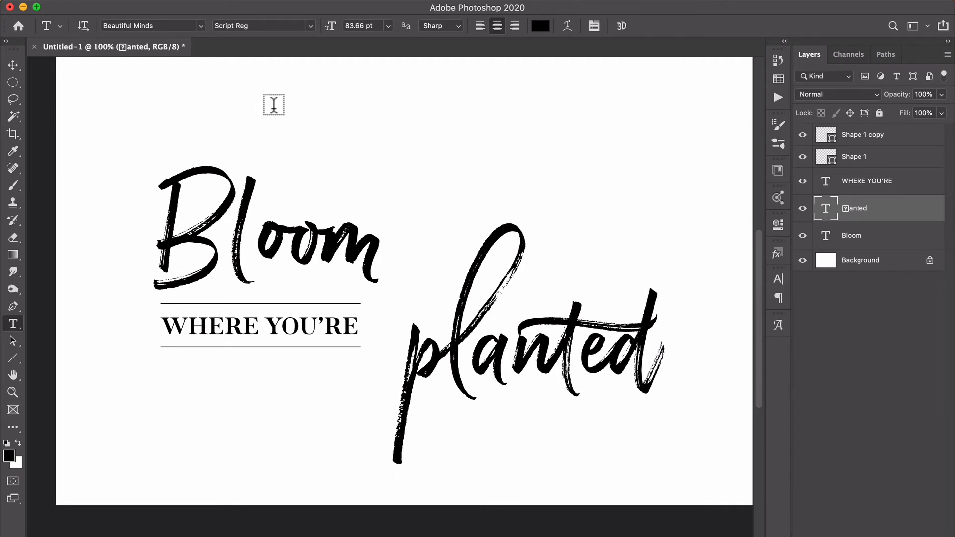
Start a new text layer above Bloom and set the glyph font to Beautiful Minds in the Extras style.
click(345, 121)
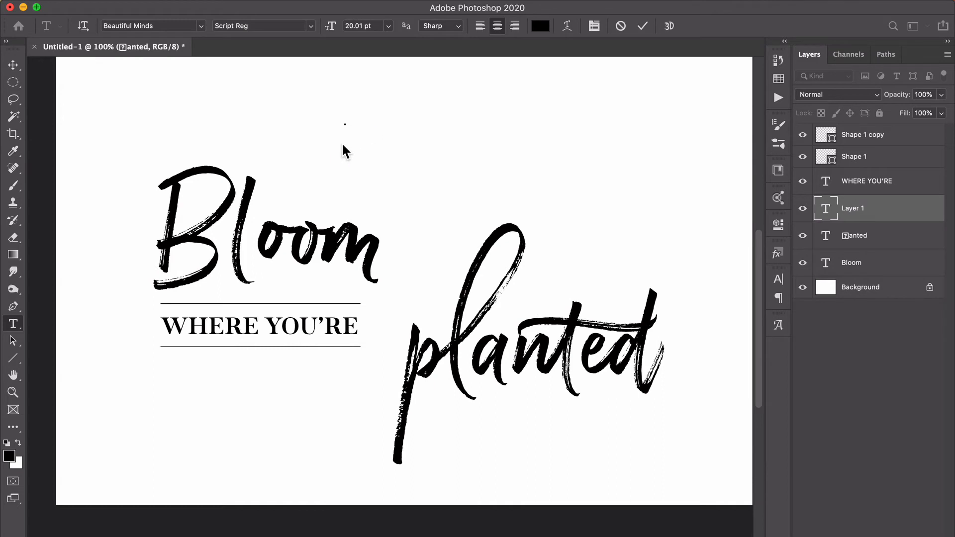
click(778, 324)
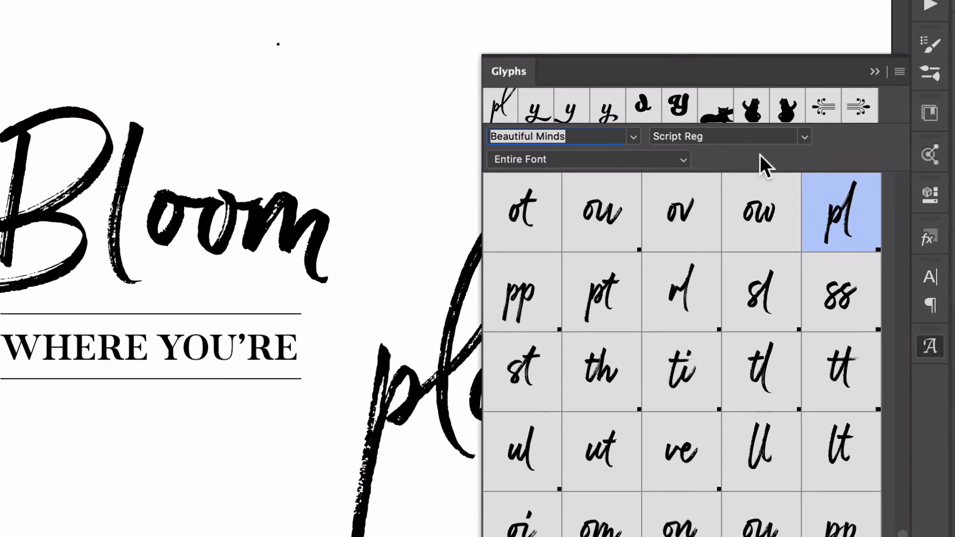
click(803, 138)
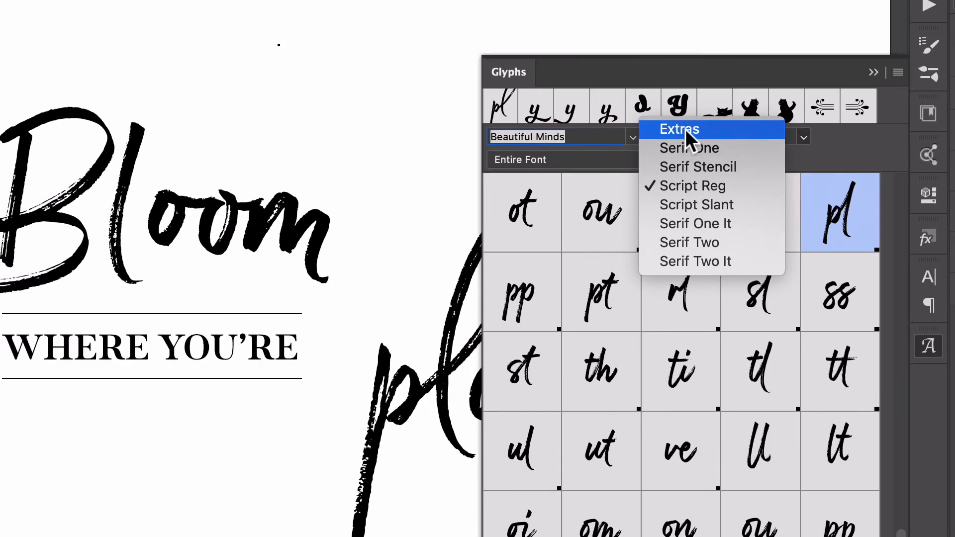
click(685, 129)
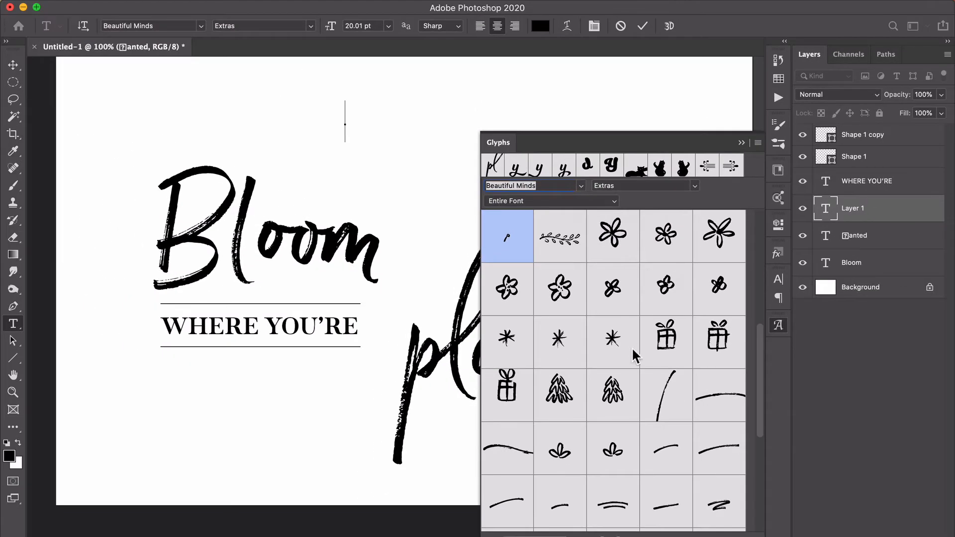
Browse the Extras glyphs, insert the right-leaning dandelion-like flower above Bloom, and commit the text.
scroll(633, 350, down, 5)
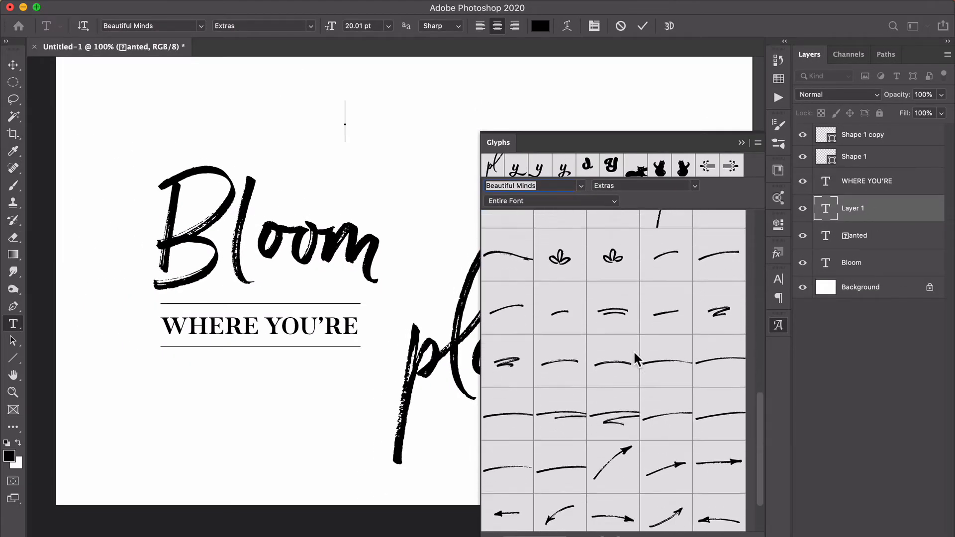
scroll(634, 354, down, 3)
scroll(634, 354, up, 8)
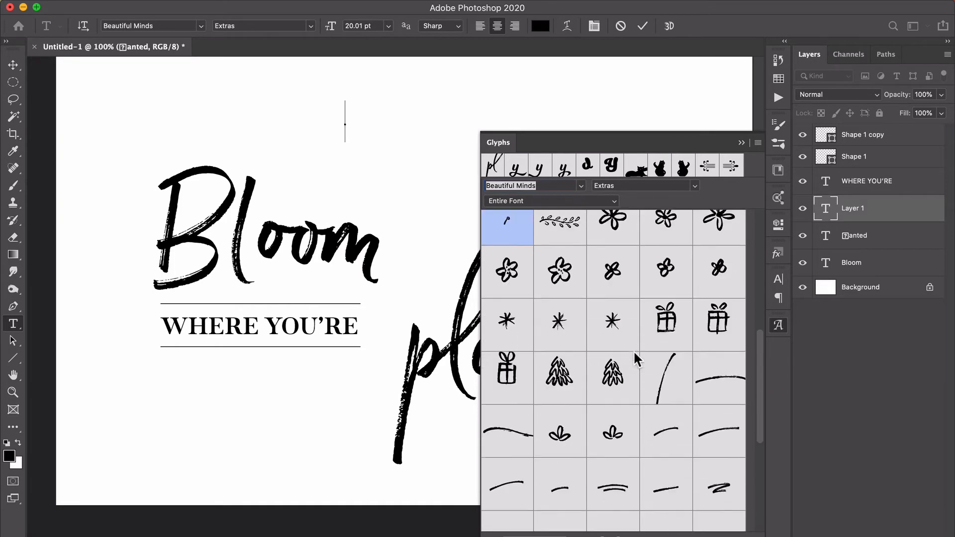
scroll(633, 350, up, 3)
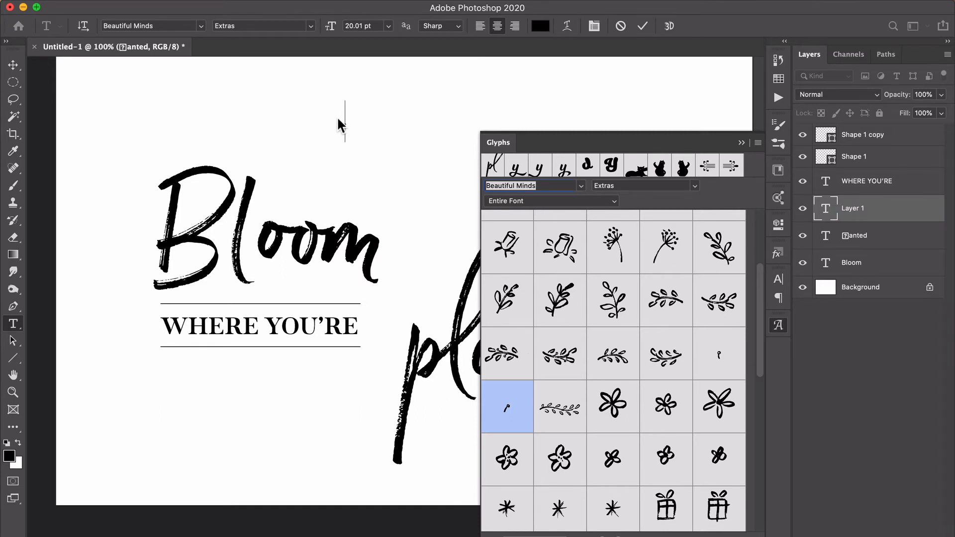
double_click(666, 262)
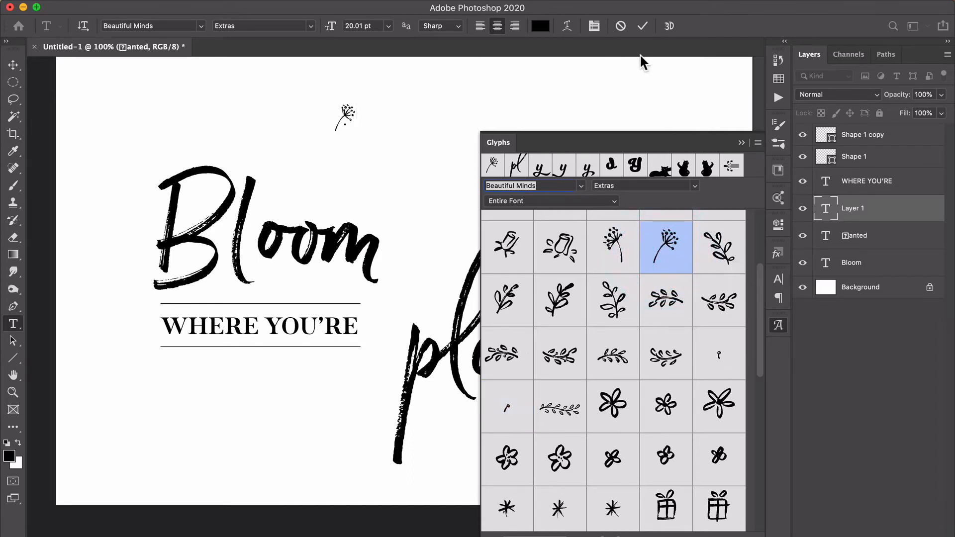
click(642, 28)
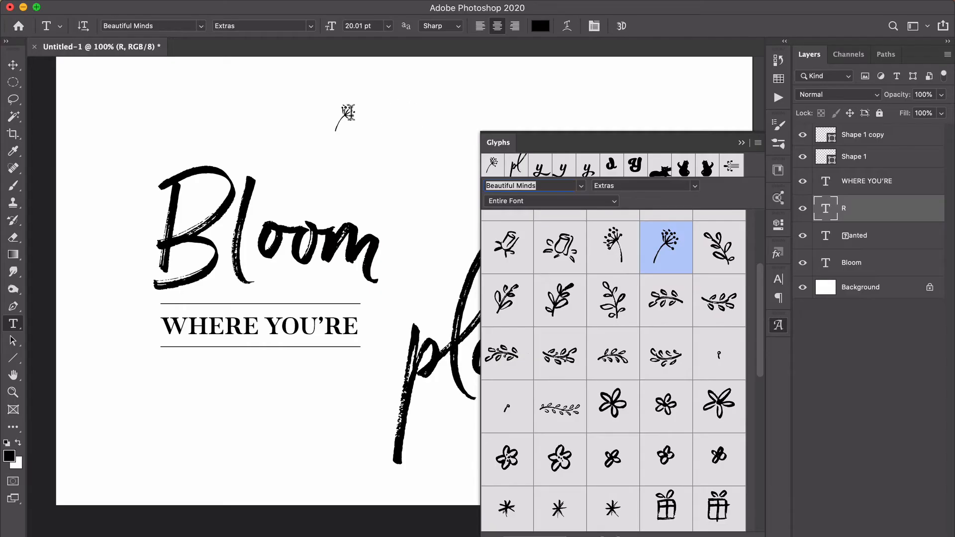
Enlarge the flower glyph's font size to 93.01 pt and commit the text edit.
double_click(348, 112)
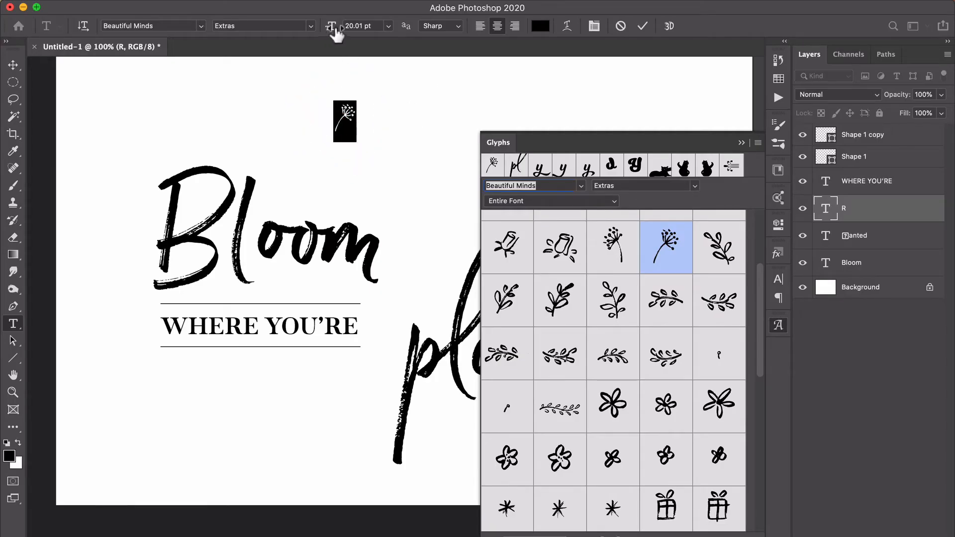
drag(334, 29, 378, 26)
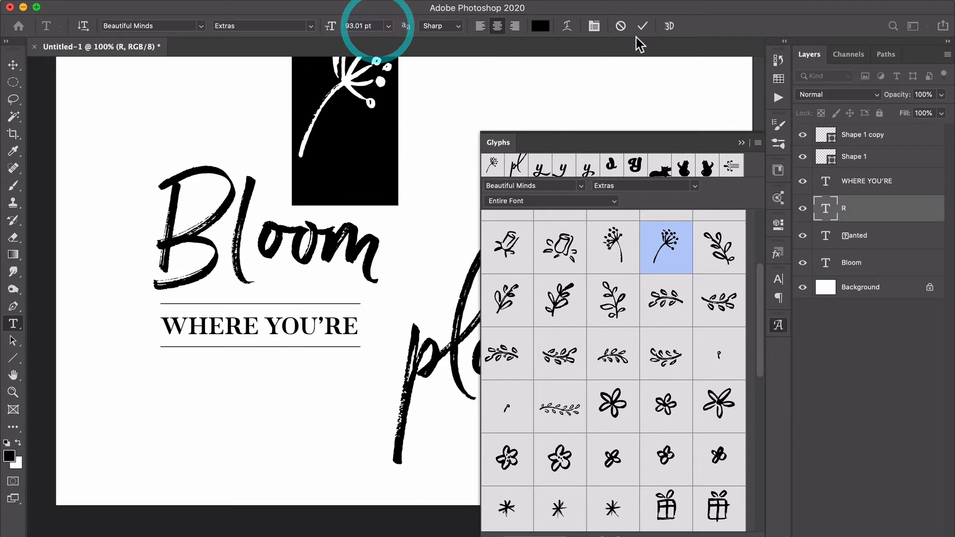
click(642, 26)
Move the flower down over the word Bloom and scale it up to about 131 pt with Free Transform.
key(v)
drag(395, 174, 309, 259)
key(super+t)
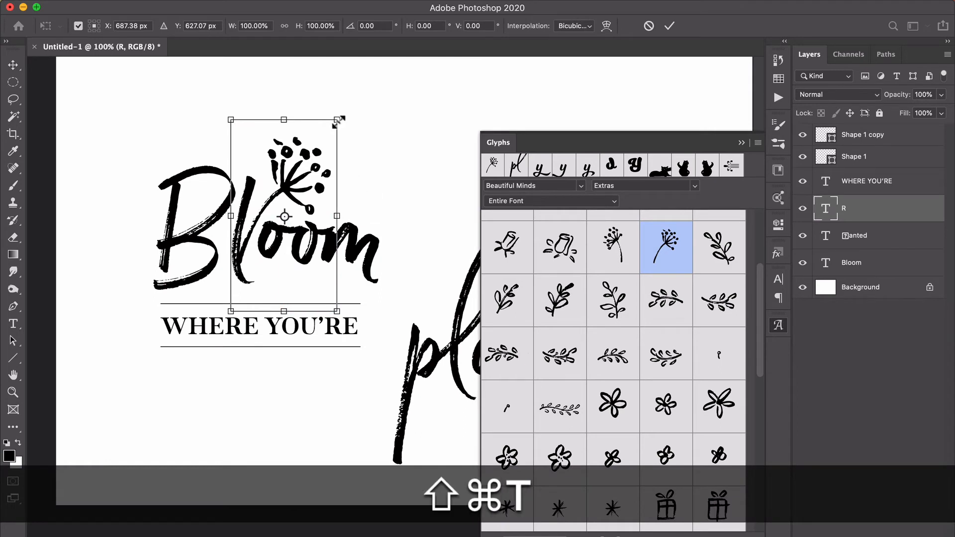
drag(338, 121, 375, 79)
key(Return)
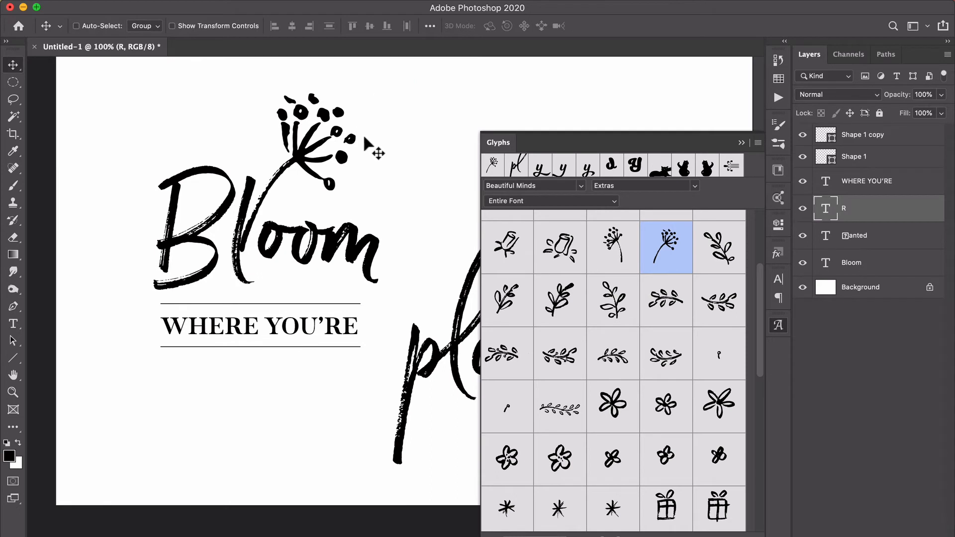
Position the flower in the upper-left corner of the canvas so its stem runs off the left edge.
drag(365, 138, 164, 128)
key(super+minus)
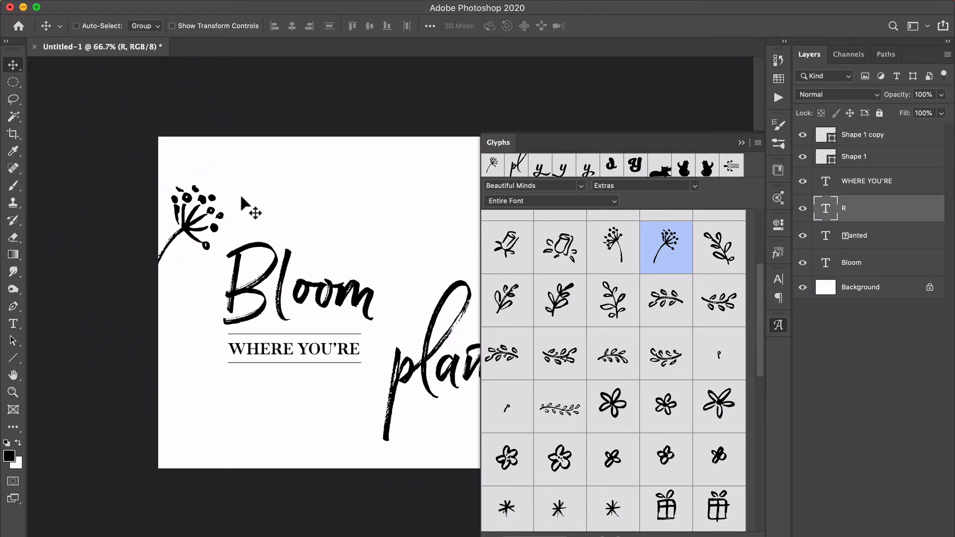
drag(241, 198, 241, 179)
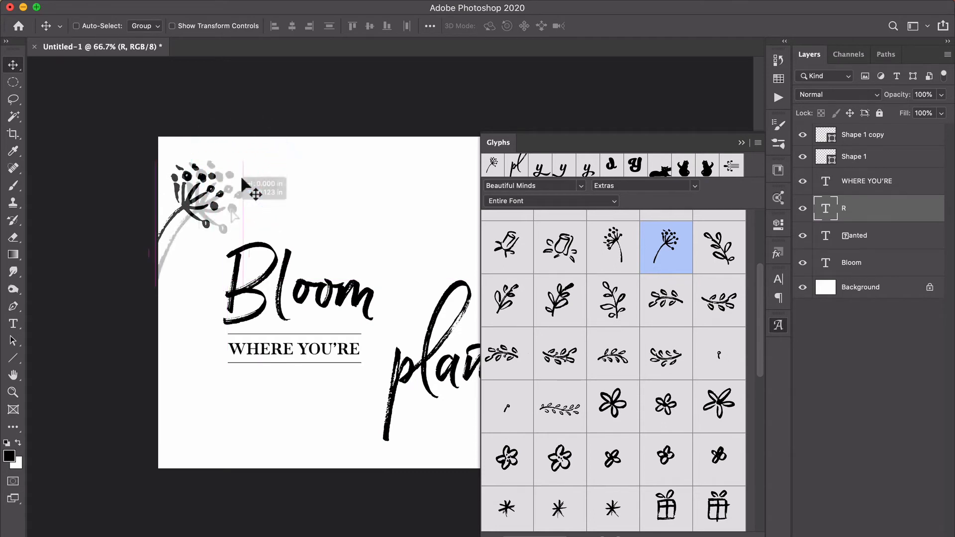
drag(231, 211, 230, 211)
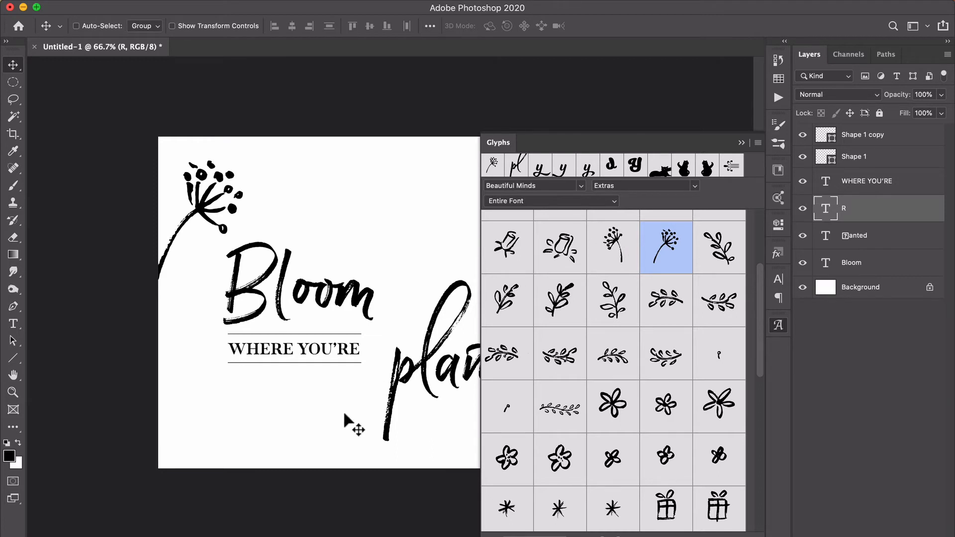
Add the left-leaning flower glyph on a new text layer below WHERE YOU'RE, and position its stem at the canvas's bottom edge.
key(t)
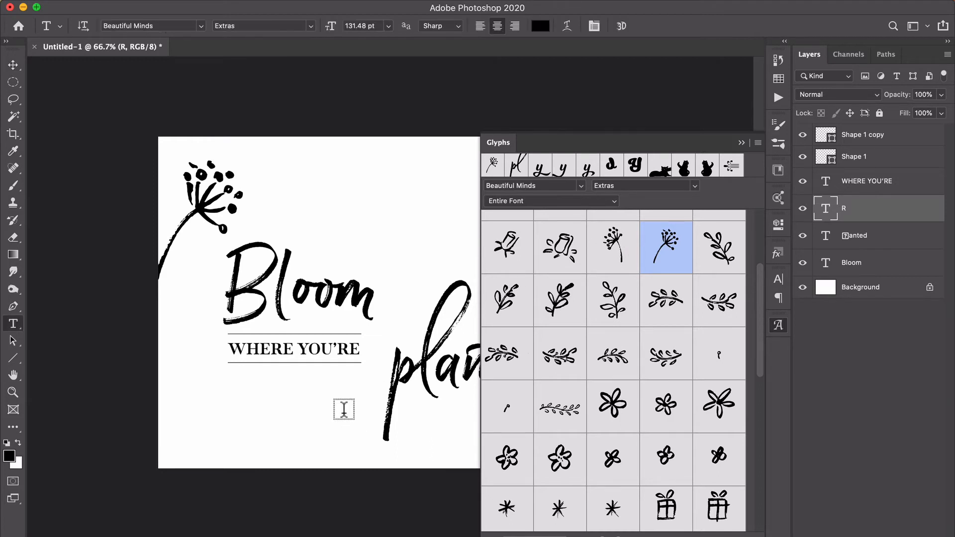
click(296, 421)
double_click(615, 263)
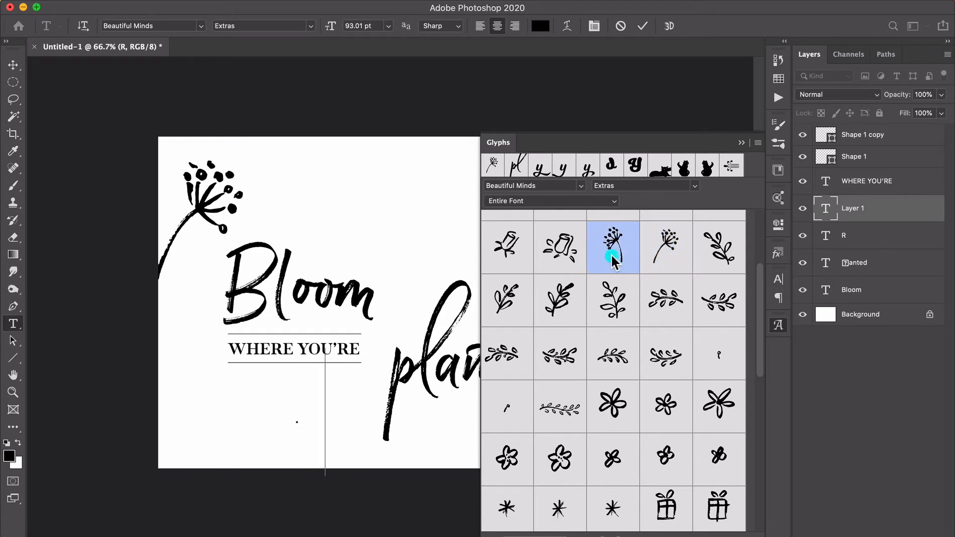
click(643, 26)
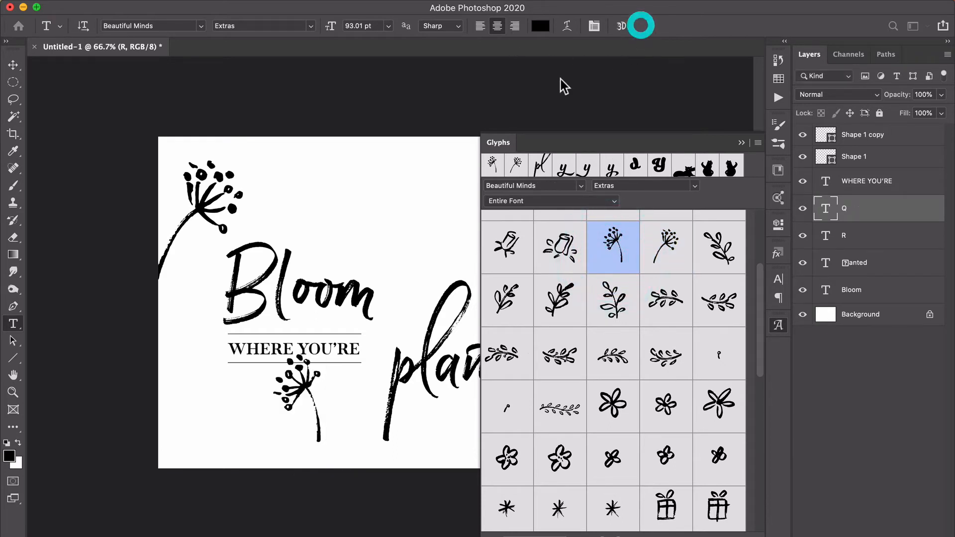
key(v)
drag(322, 387, 349, 414)
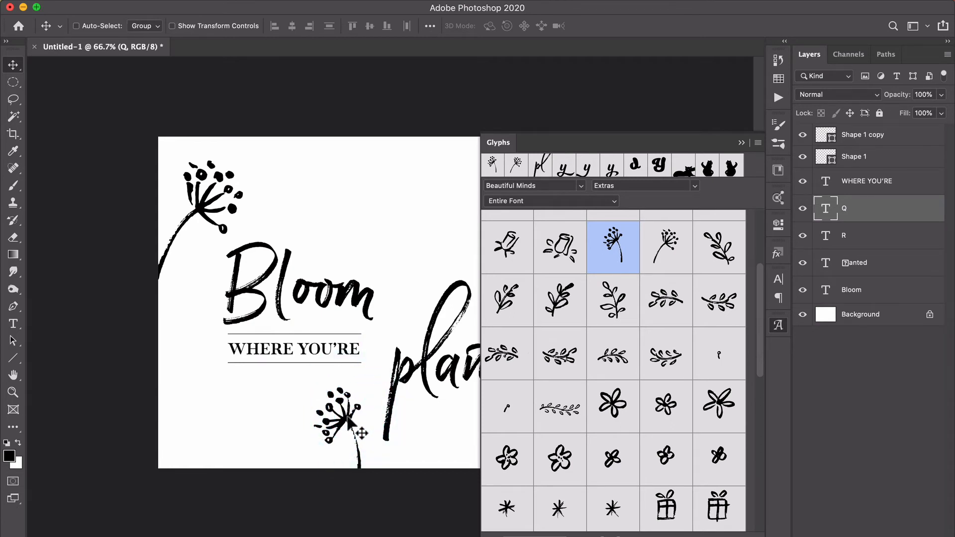
Add the arched leafy branch glyph from the Extras on a new text layer near the canvas's lower-left corner and commit it.
key(t)
click(193, 422)
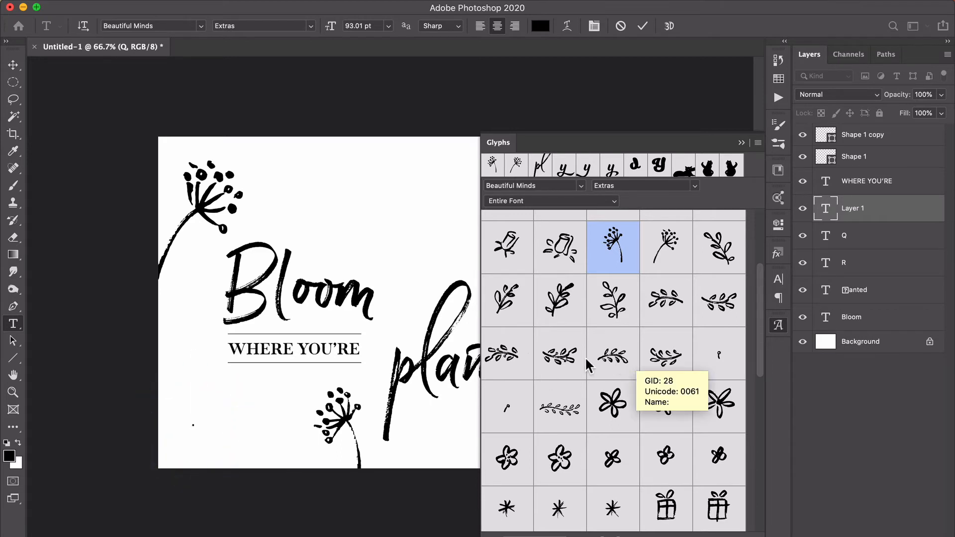
double_click(507, 359)
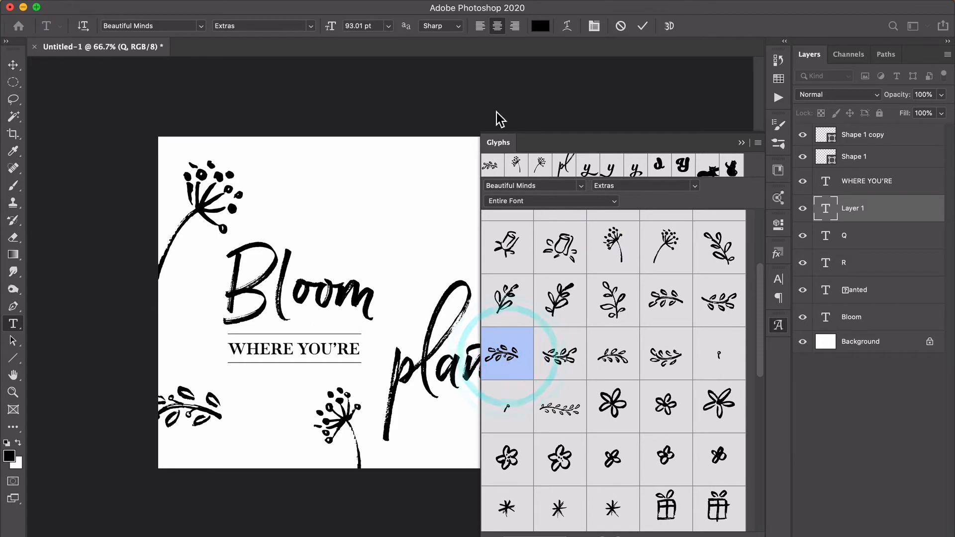
click(643, 26)
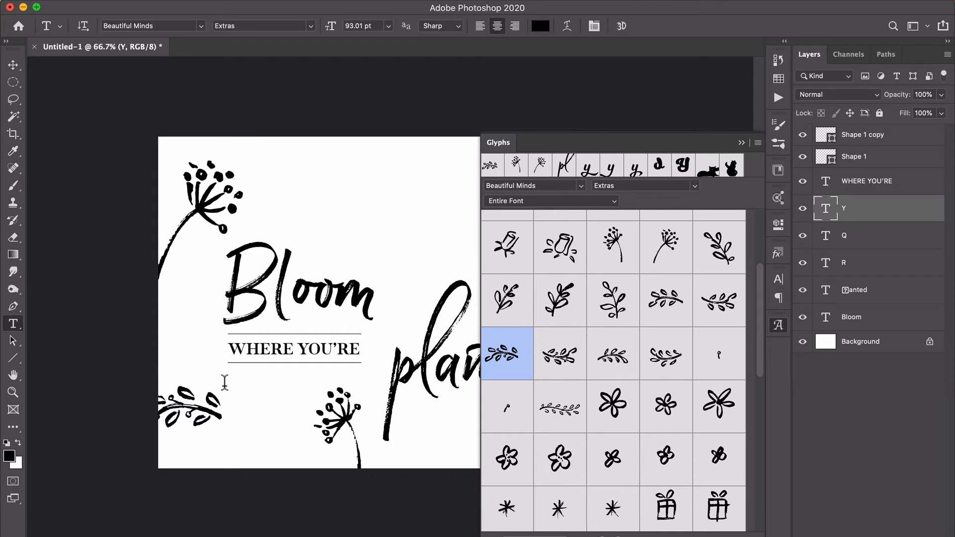
Rotate the branch 66.89°, scale it to 169.60%, and position it growing out of the canvas's lower-left corner.
key(ctrl+t)
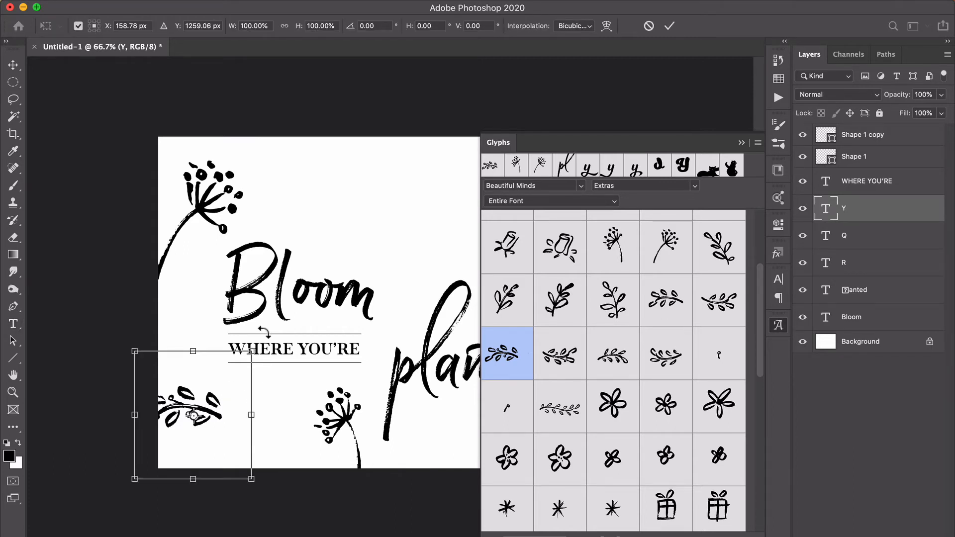
drag(263, 331, 374, 472)
drag(287, 426, 239, 417)
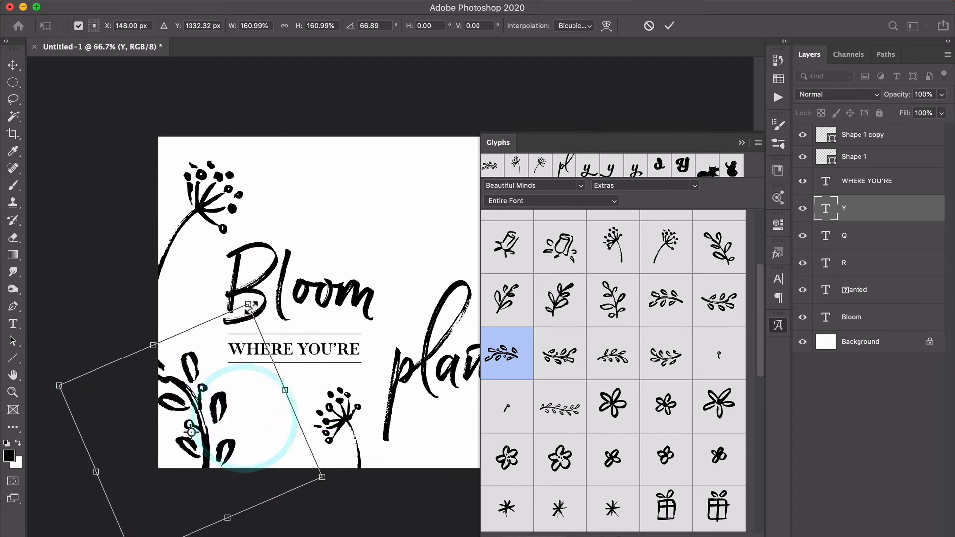
drag(256, 304, 258, 267)
mouse_move(261, 403)
mouse_down()
mouse_move(271, 415)
mouse_move(270, 401)
mouse_up()
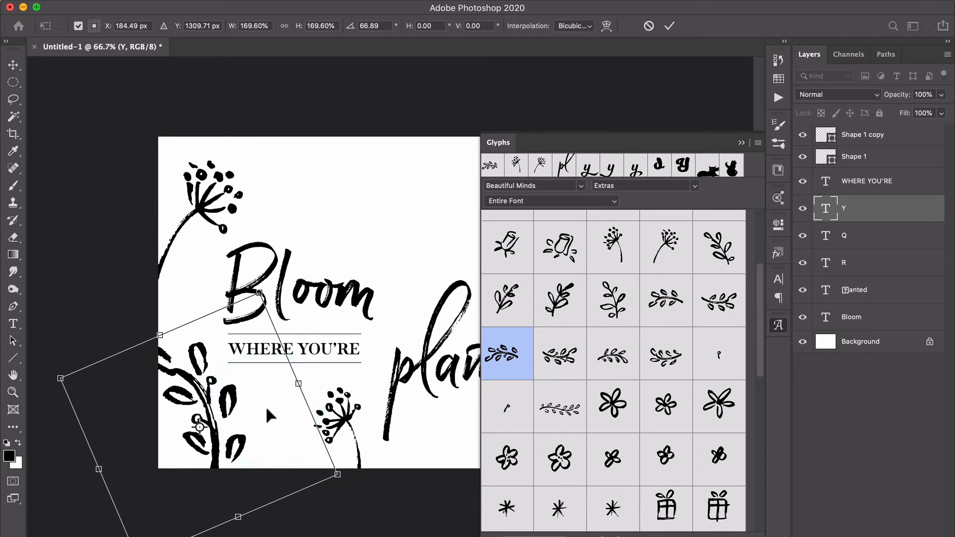
key(Return)
Add the broad pointed leaf glyph on a new text layer at the canvas's top edge and rotate it 81.77°.
click(343, 172)
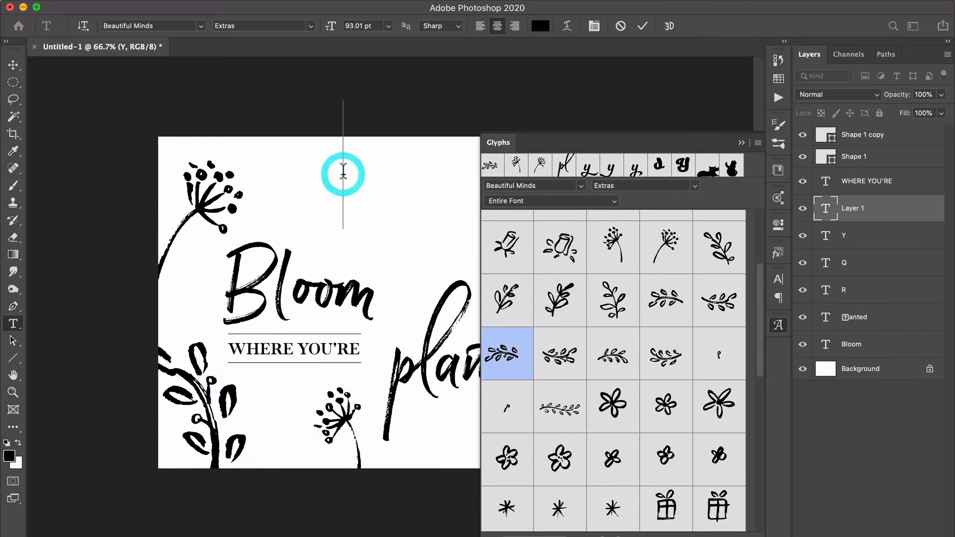
scroll(609, 366, up, 3)
scroll(608, 369, up, 2)
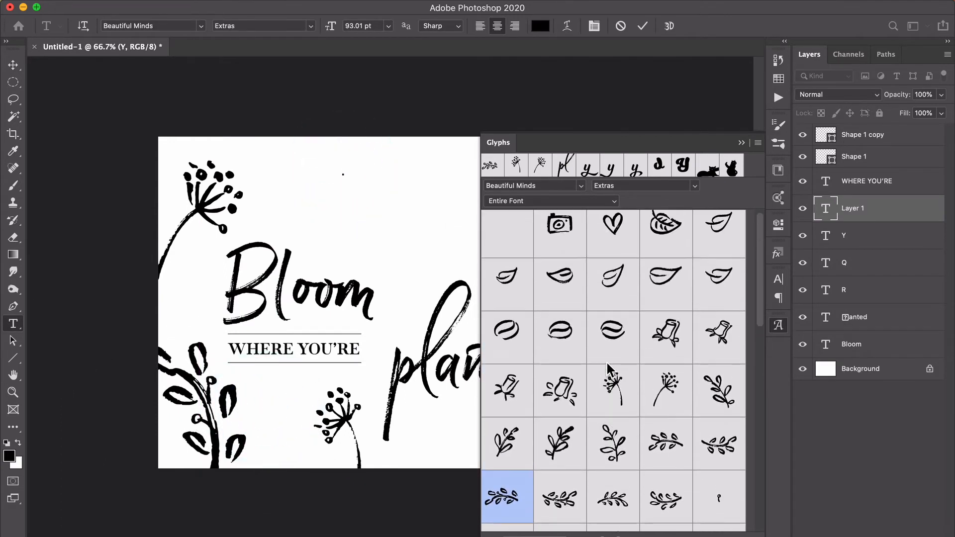
double_click(666, 286)
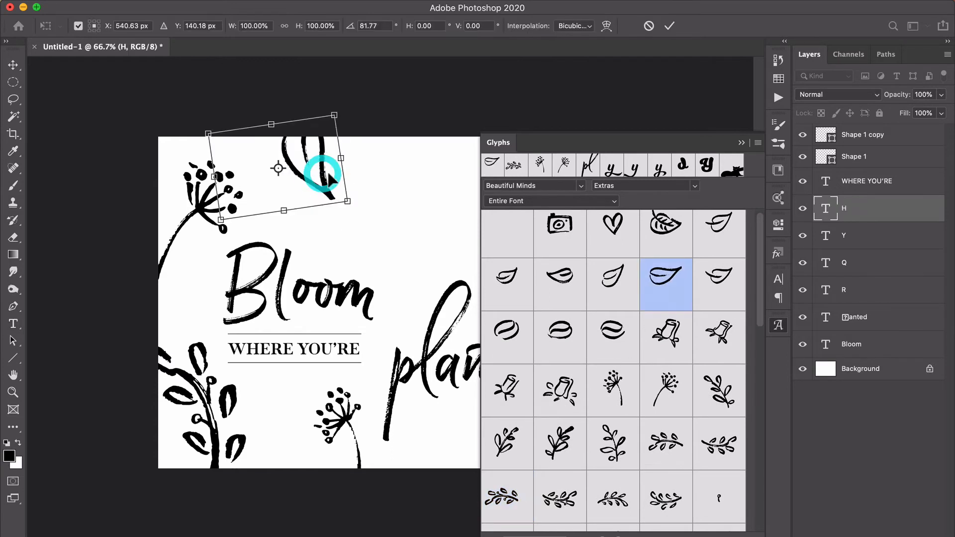
drag(325, 175, 325, 174)
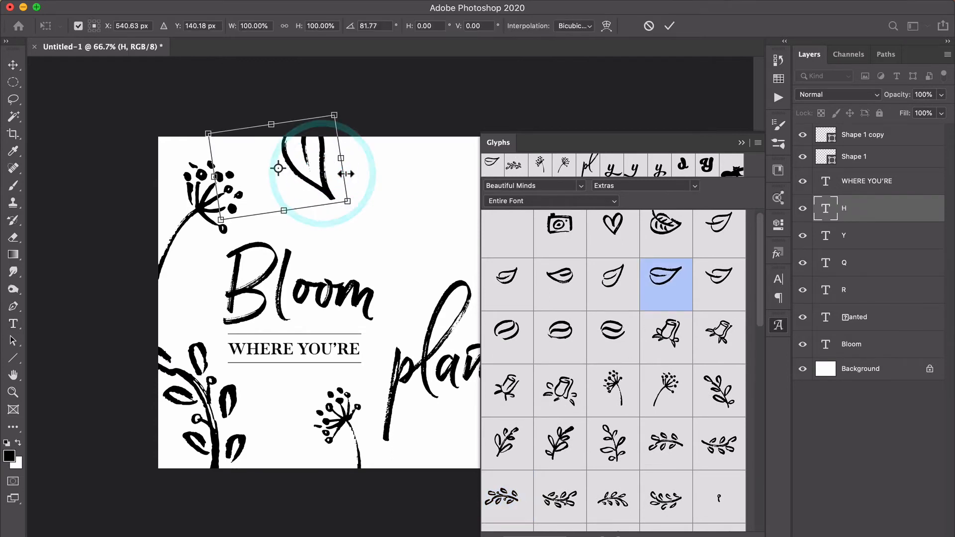
key(Return)
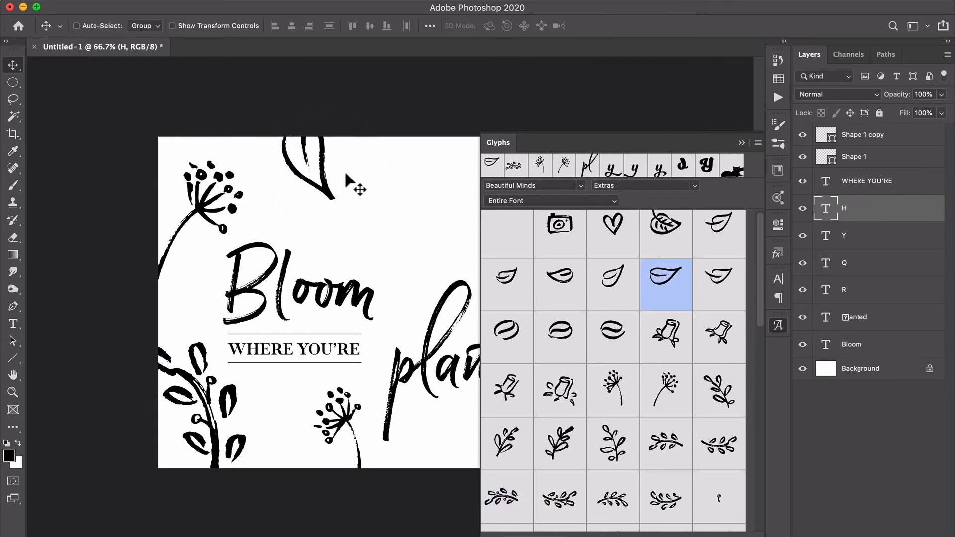
Scale the leaf to 123.58% and position it so its base runs off the canvas's top edge above Bloom.
key(super+t)
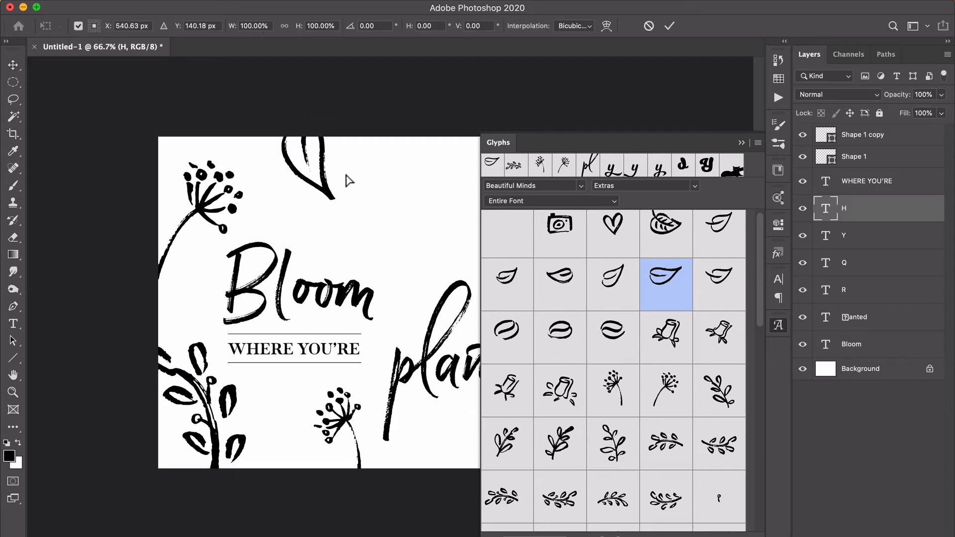
drag(348, 219, 379, 243)
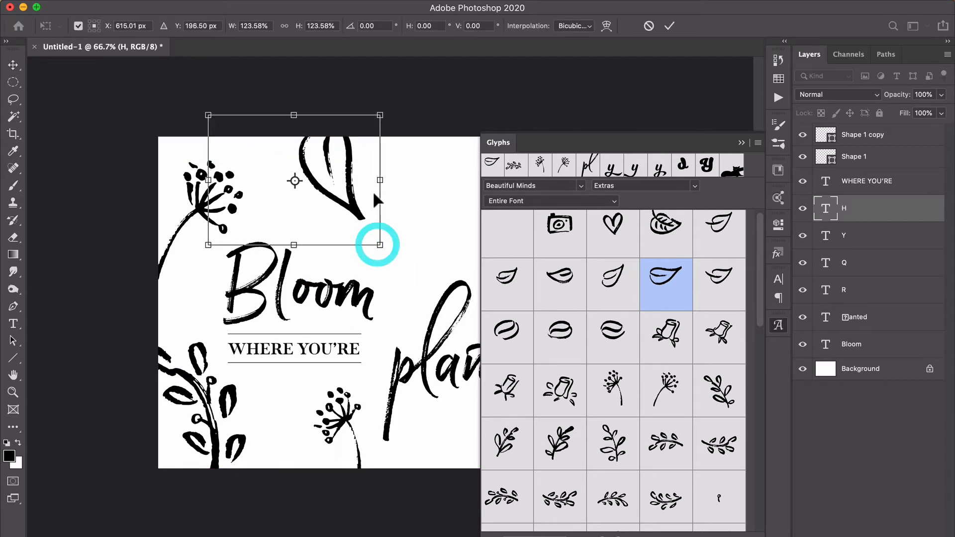
drag(371, 200, 367, 179)
key(Return)
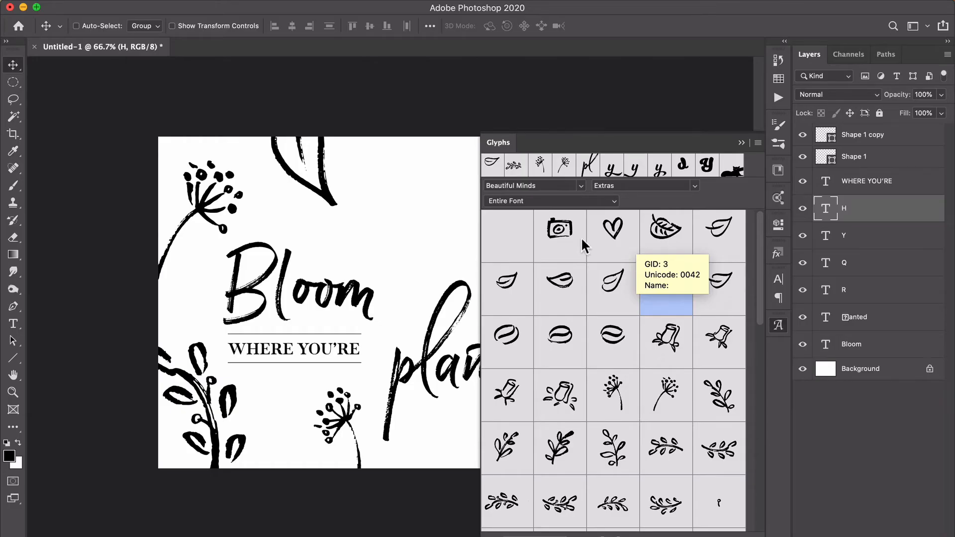
Add the heart glyph on a new text layer and position it above the end of the word Bloom.
key(t)
click(393, 210)
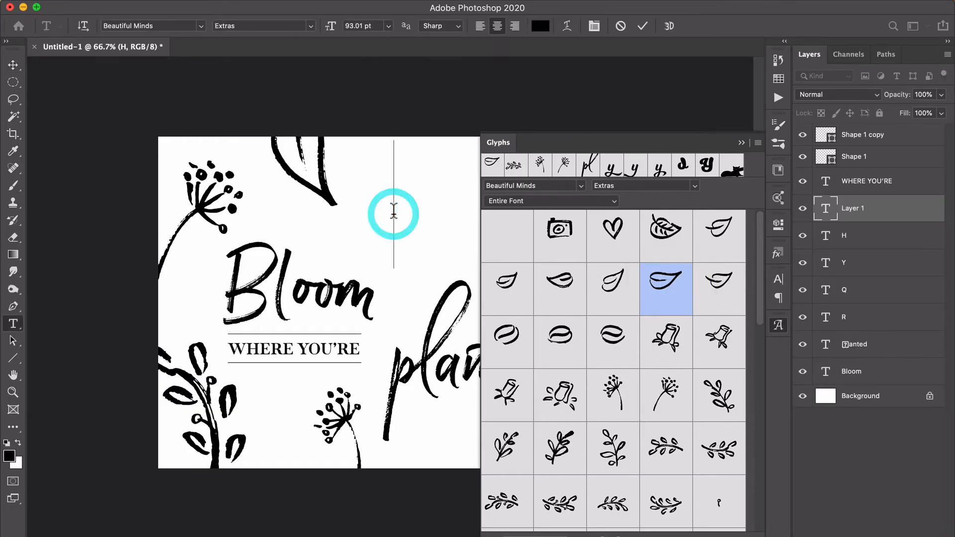
double_click(612, 229)
click(642, 26)
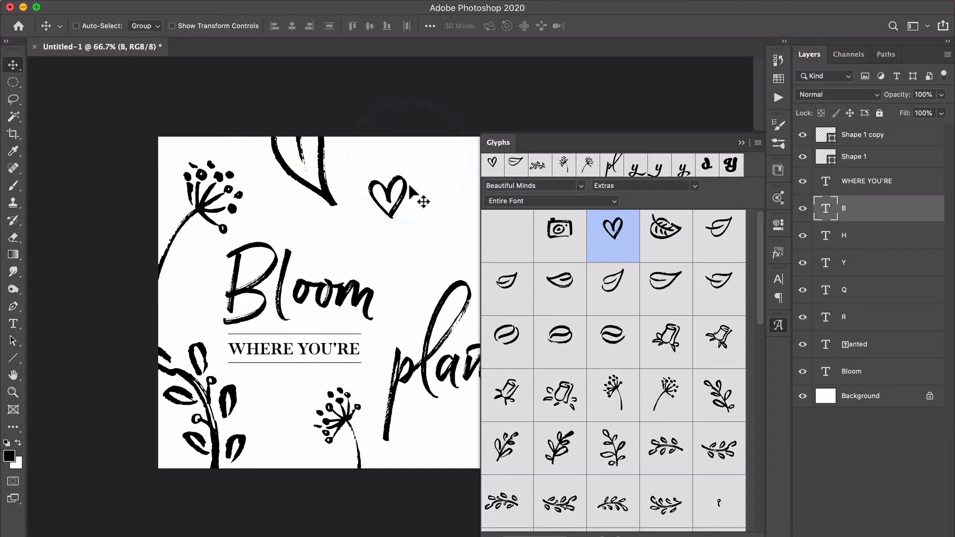
drag(415, 199, 406, 215)
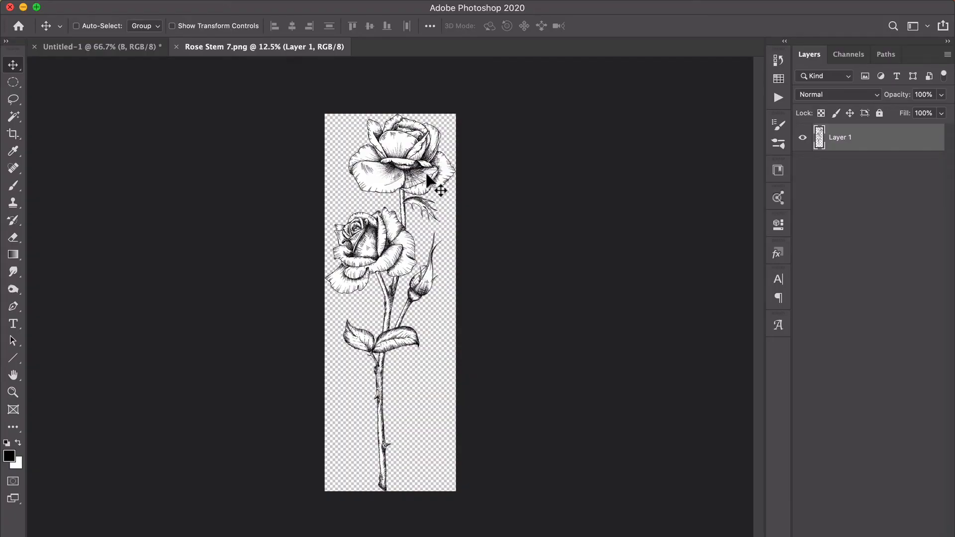
Select the entire rose artwork in Rose Stem 7.png and copy it.
key(super+plus)
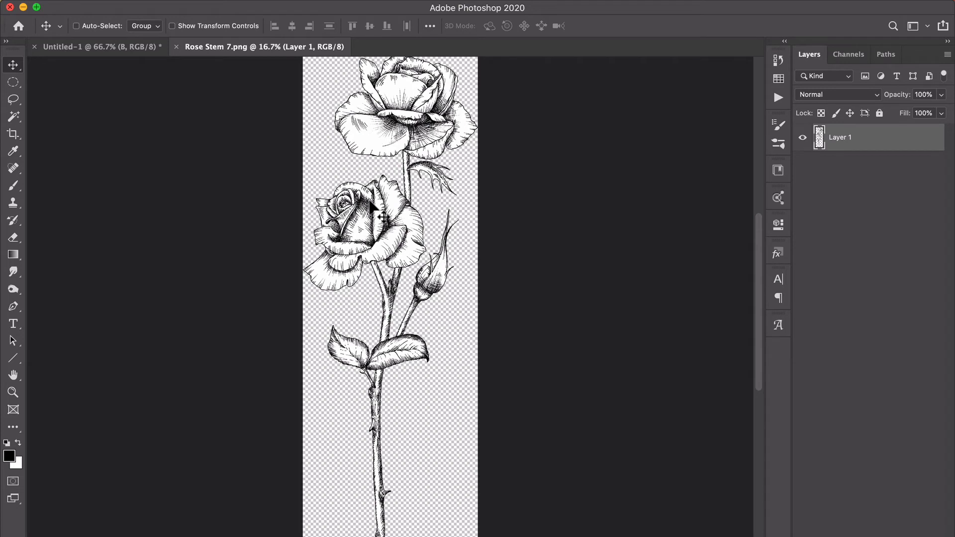
scroll(501, 147, up, 1)
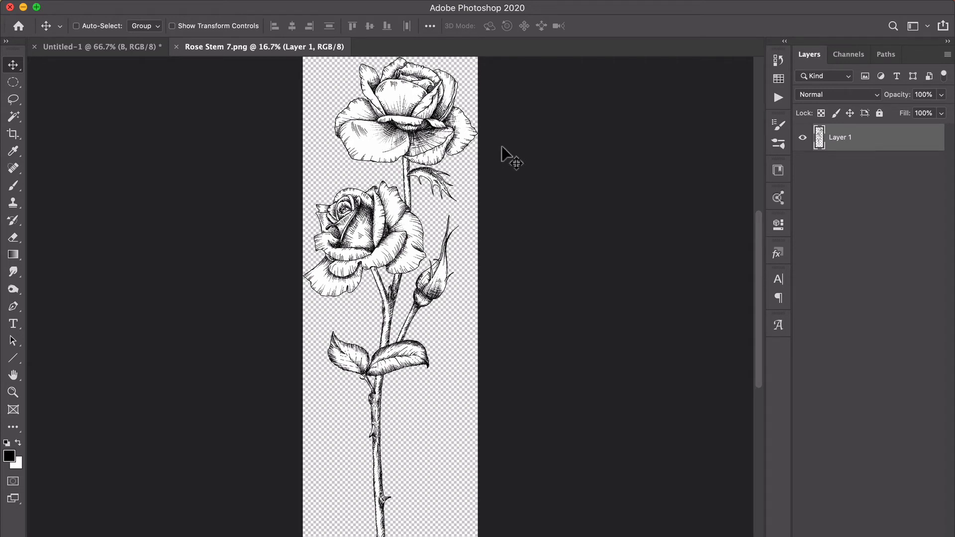
key(super+a)
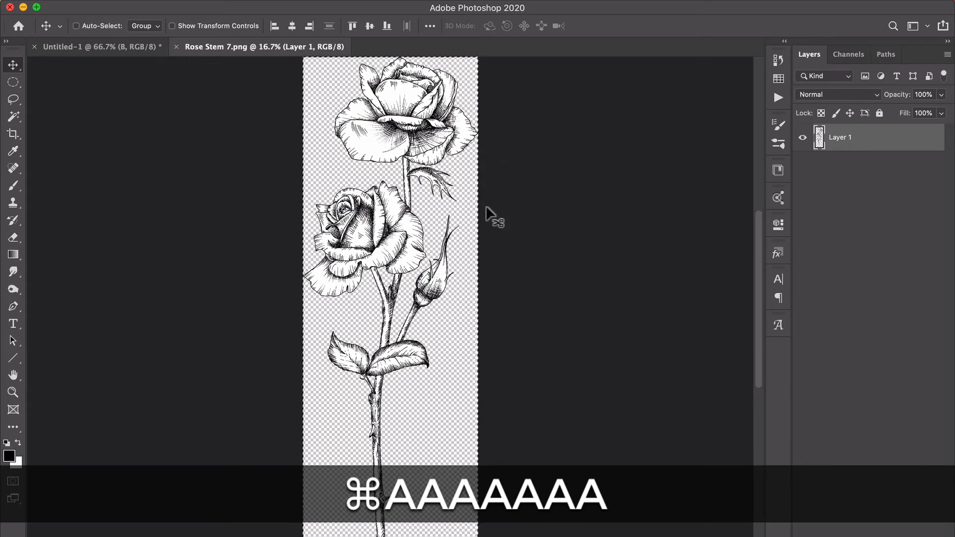
key(super+equal)
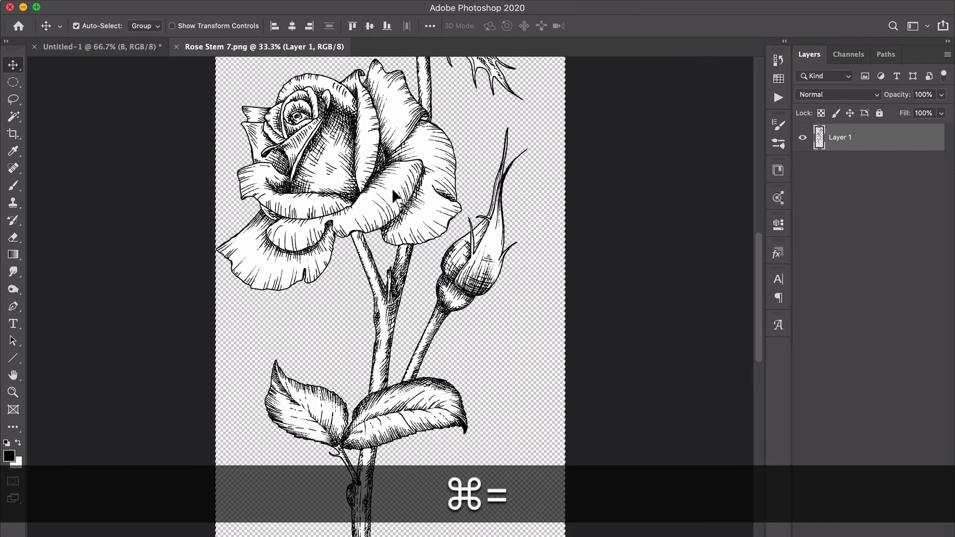
key(super+c)
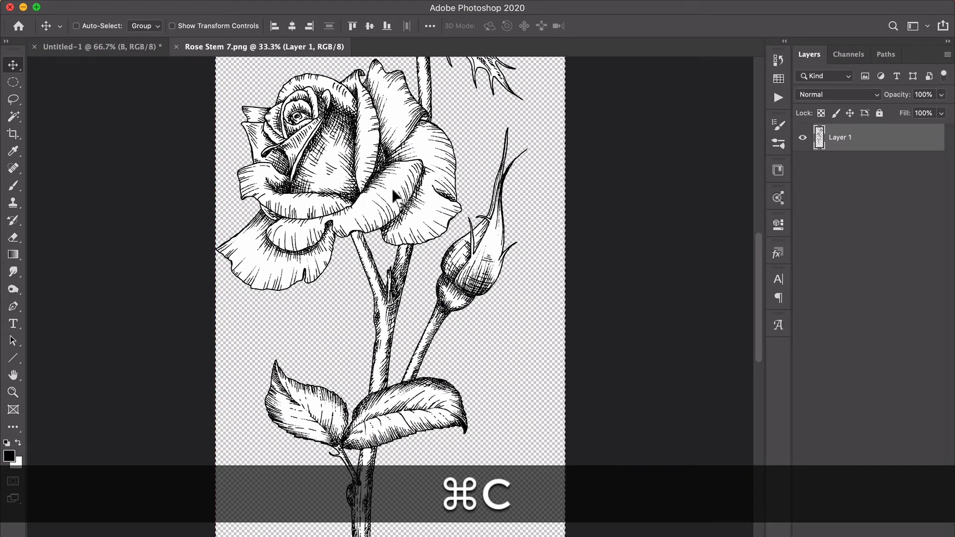
Paste the rose into the Untitled-1 design and move it up along the canvas's right side.
click(109, 49)
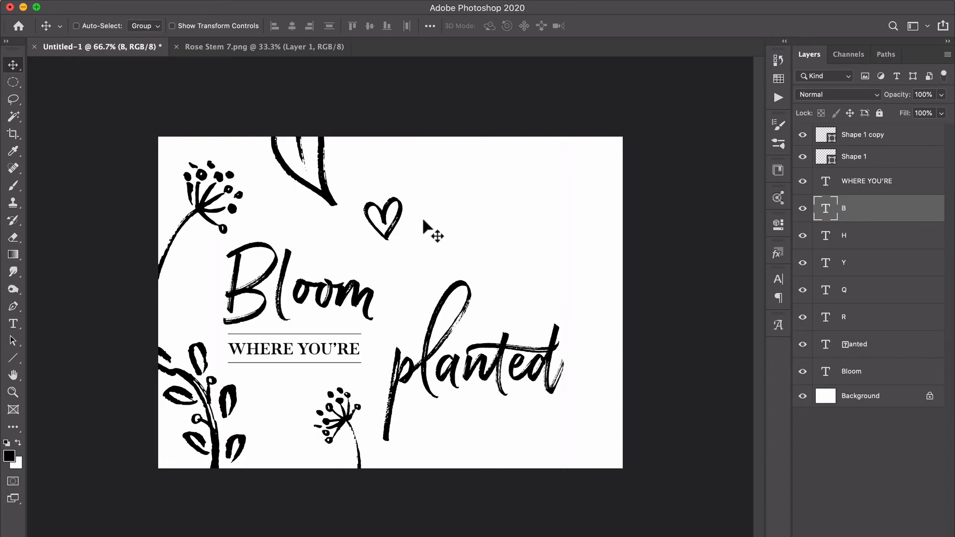
key(super+v)
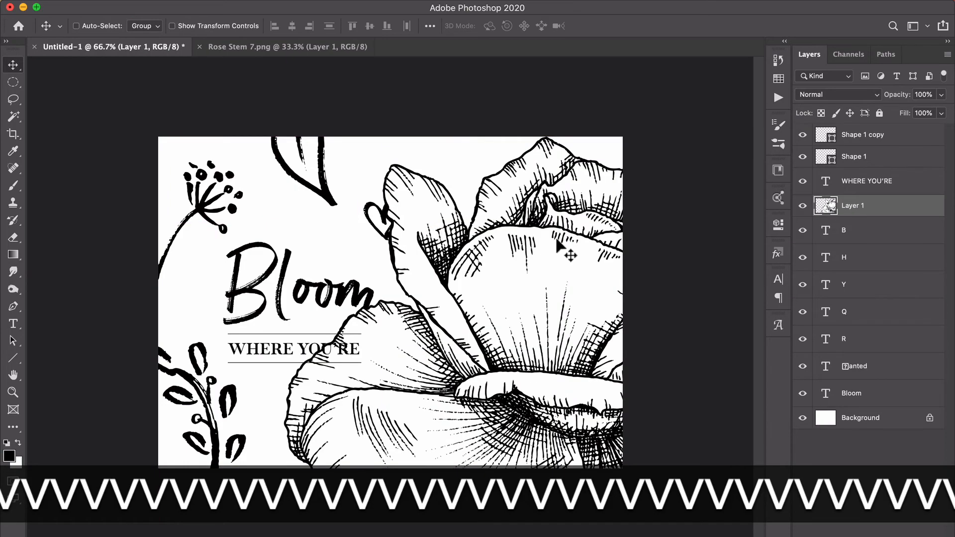
drag(557, 241, 612, 36)
drag(511, 313, 662, 12)
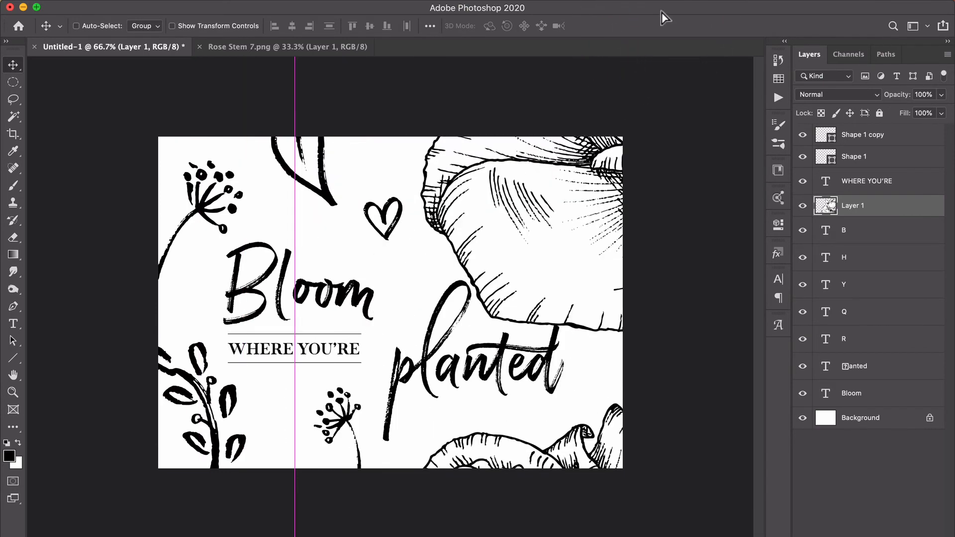
drag(497, 368, 611, 99)
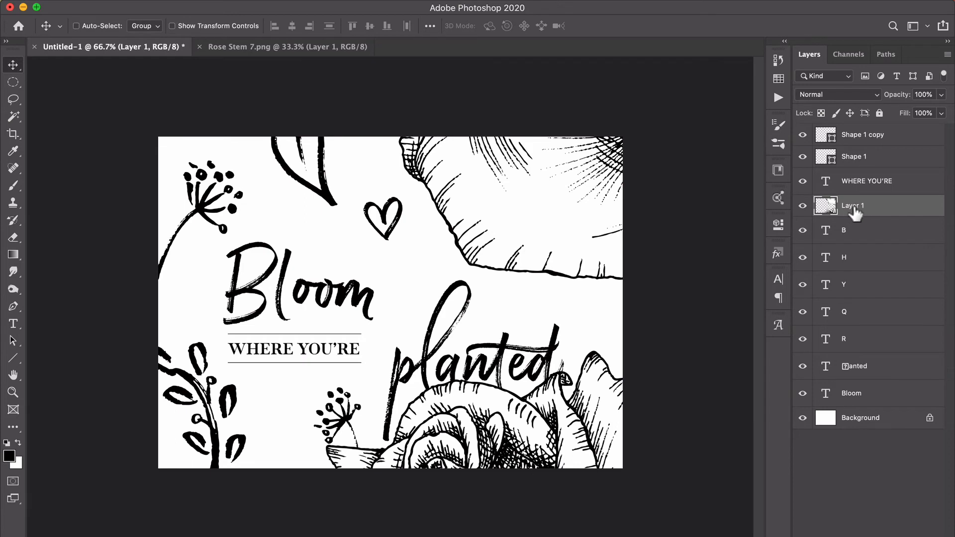
Rename the pasted rose layer Flower and convert it to a smart object.
double_click(854, 205)
key(Return)
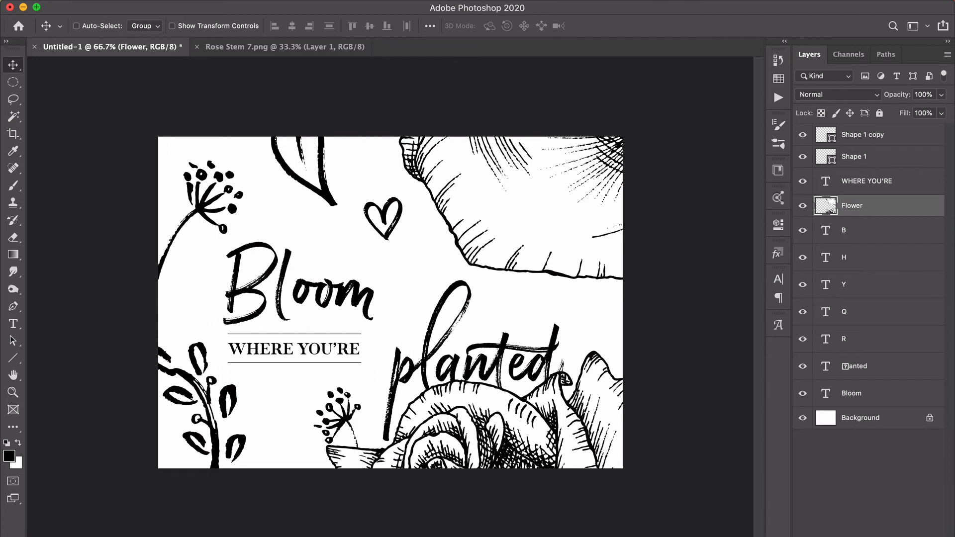
right_click(887, 211)
click(910, 209)
right_click(888, 208)
click(900, 211)
right_click(880, 205)
right_click(878, 209)
click(831, 381)
Scale the rose to 71.39% and position its two blooms along the canvas's right edge, the lower one overlapping planted.
drag(569, 224, 592, 205)
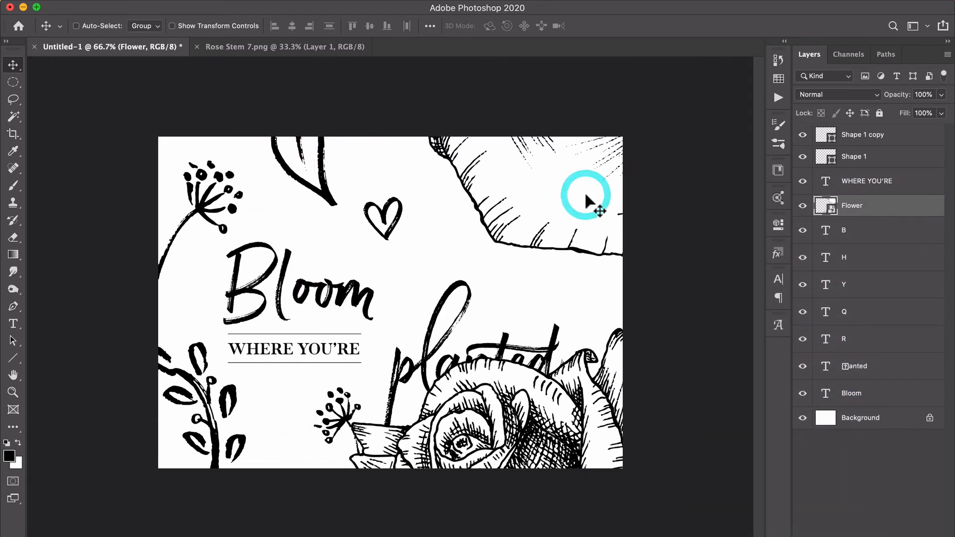
key(super+t)
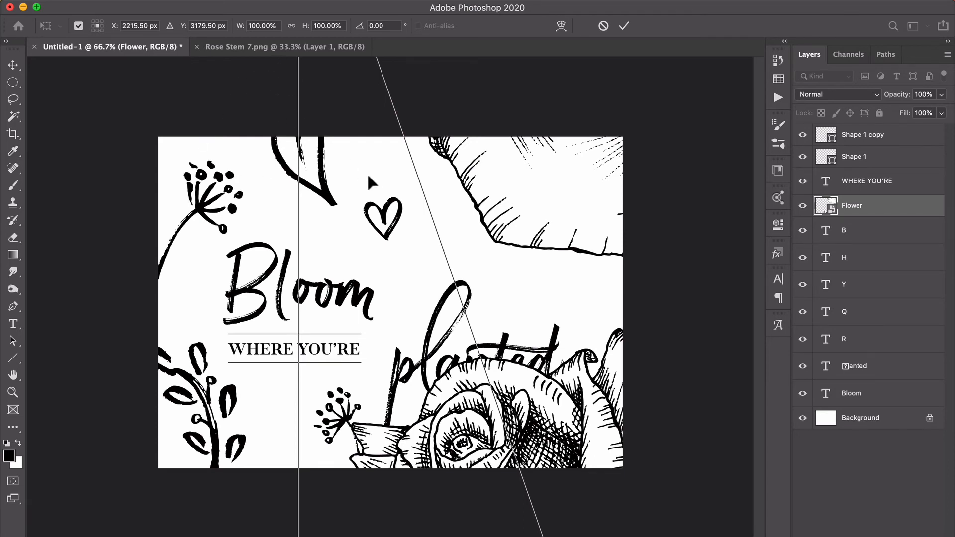
key(super+0)
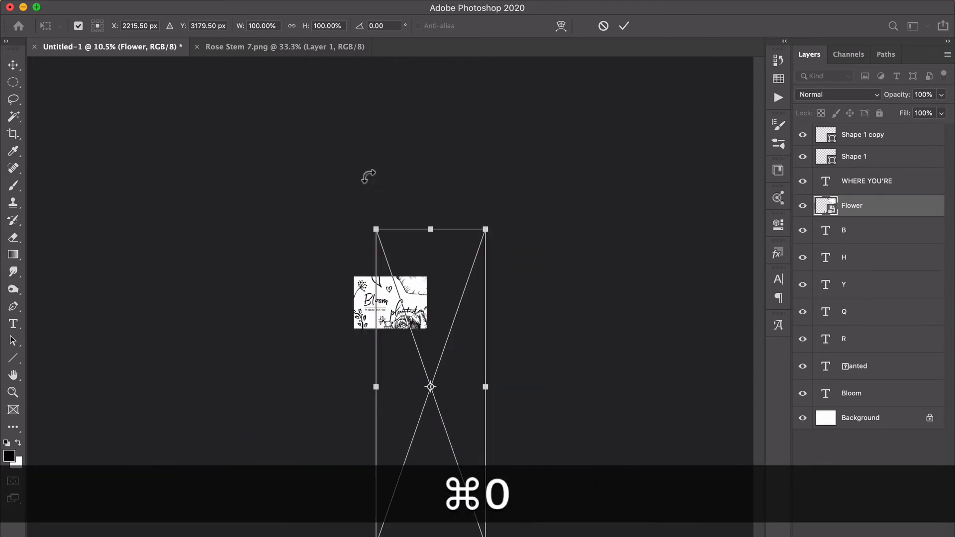
key(shift+super+0)
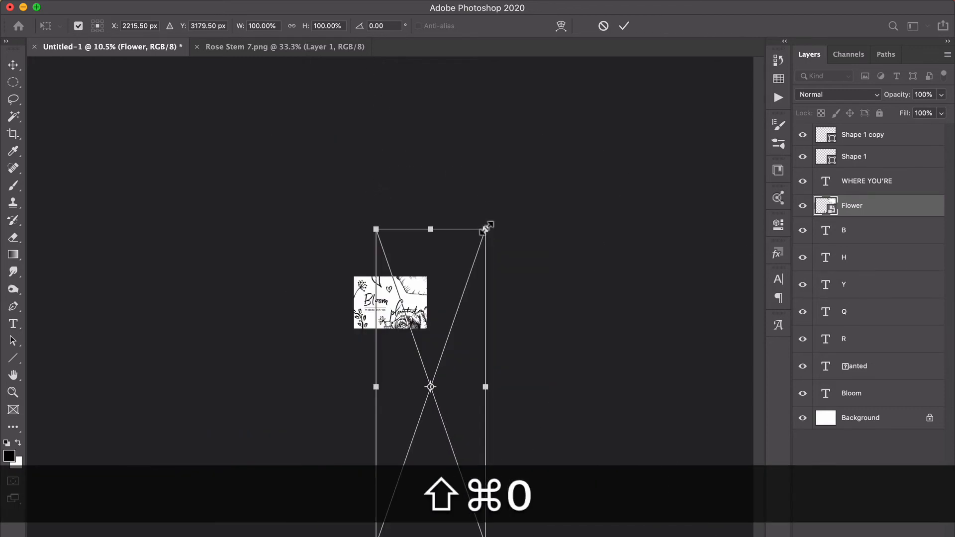
drag(487, 228, 415, 305)
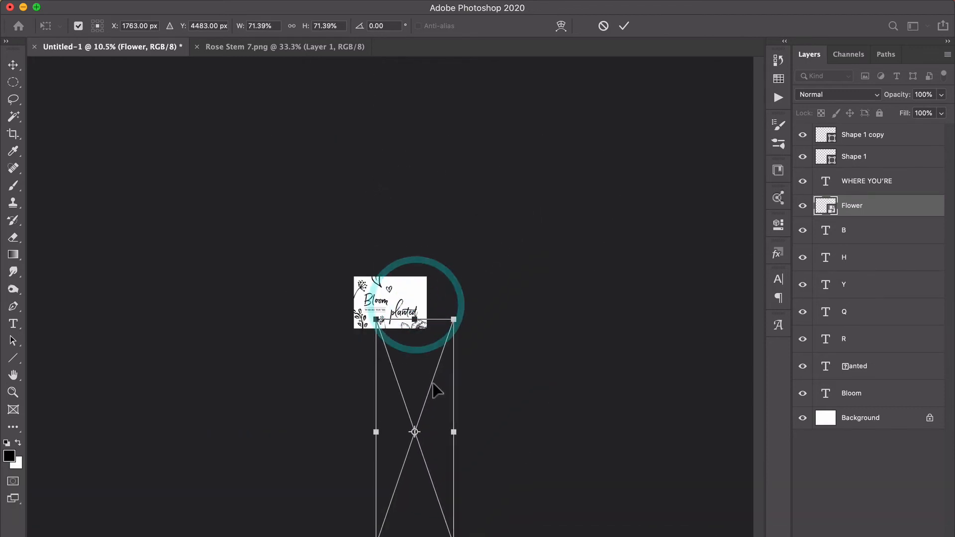
drag(435, 389, 470, 341)
key(super+plus)
key(super+plus)
key(super+plus)
key(super+plus)
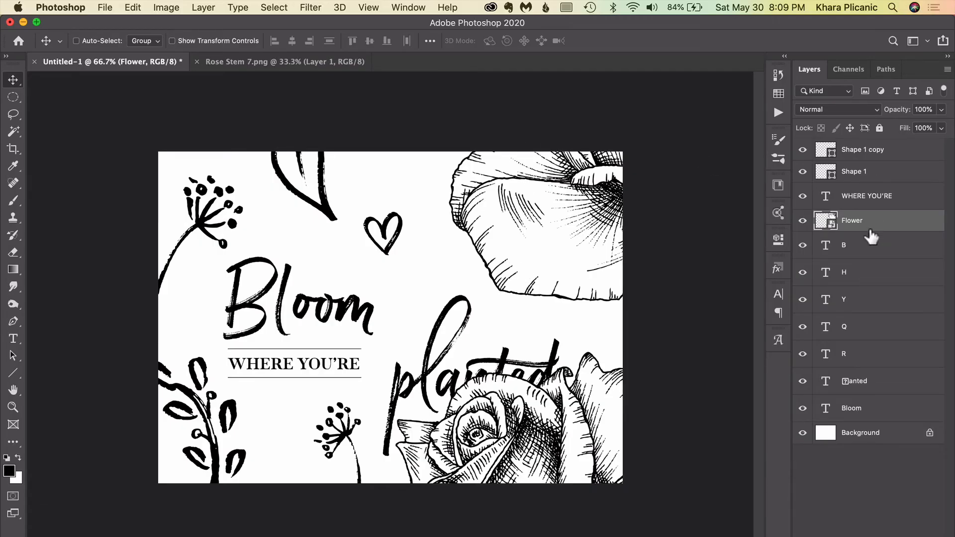
Apply an Invert adjustment to the Flower smart object.
click(168, 8)
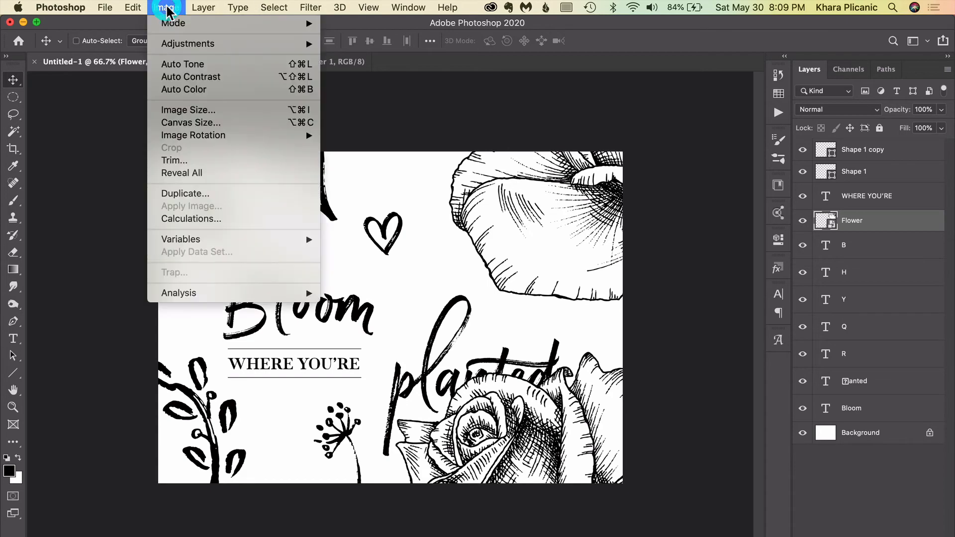
mouse_move(177, 47)
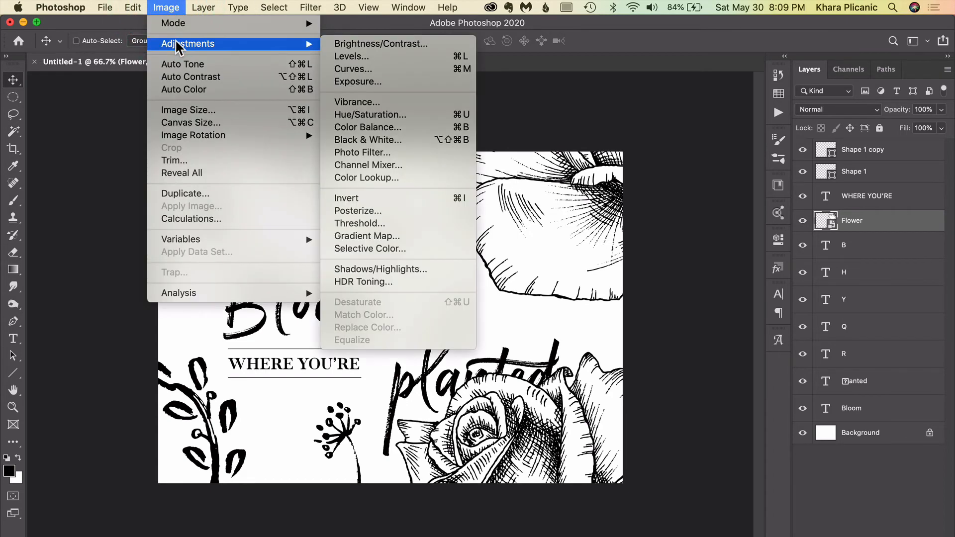
click(411, 200)
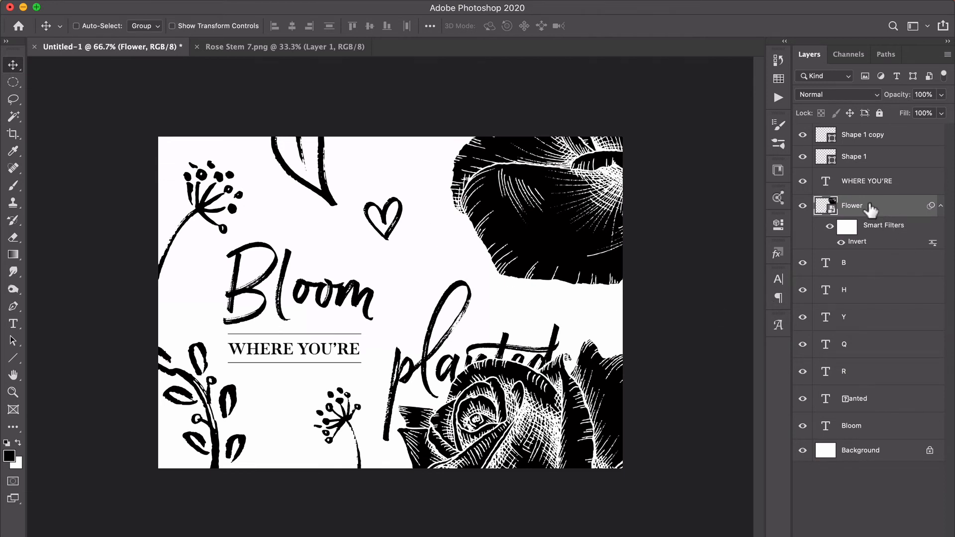
Move the Flower layer directly above the Background, and the planted and Bloom layers directly below WHERE YOU'RE.
drag(870, 209, 863, 435)
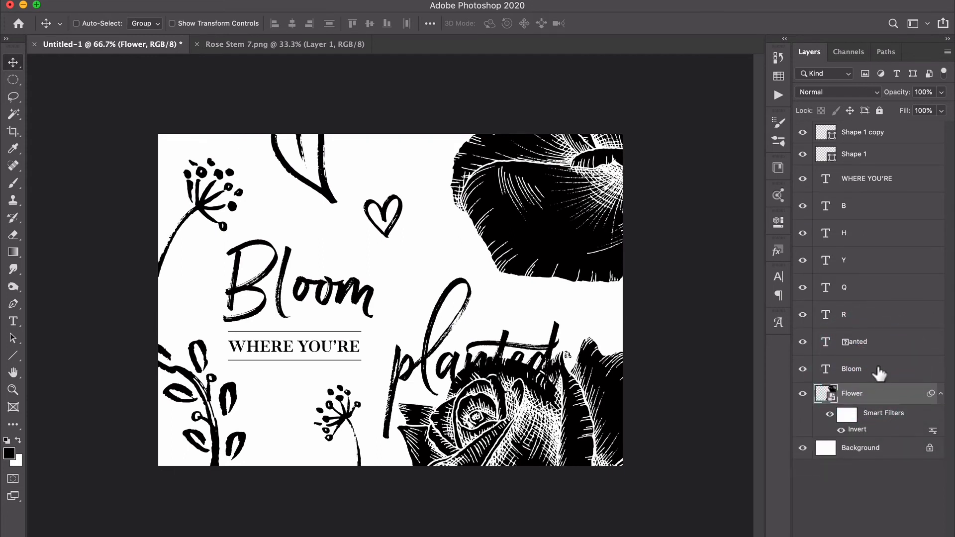
click(879, 372)
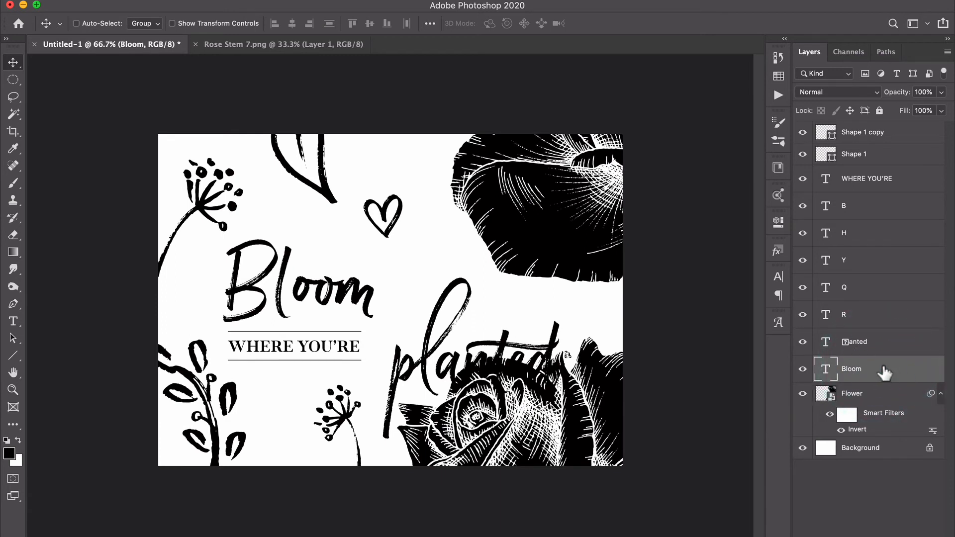
key(super)
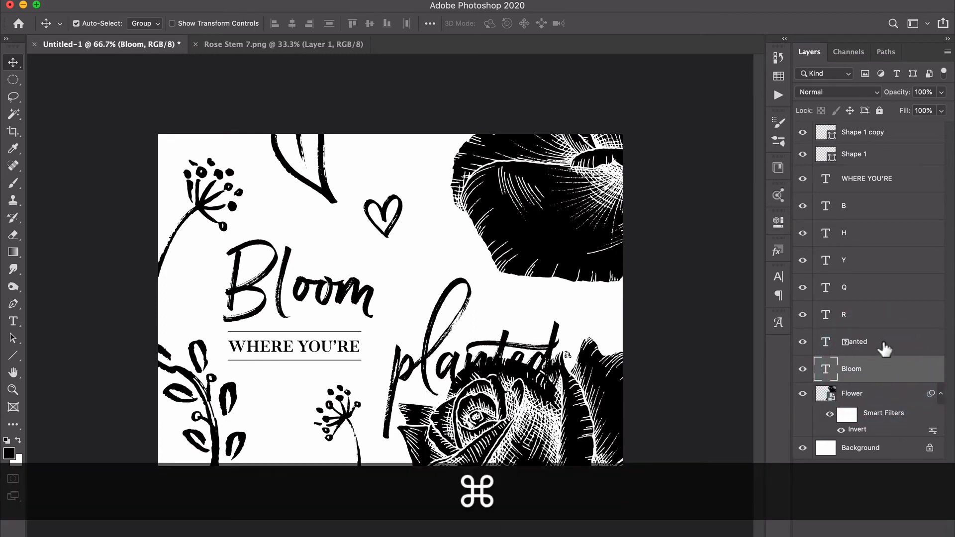
super+click(883, 345)
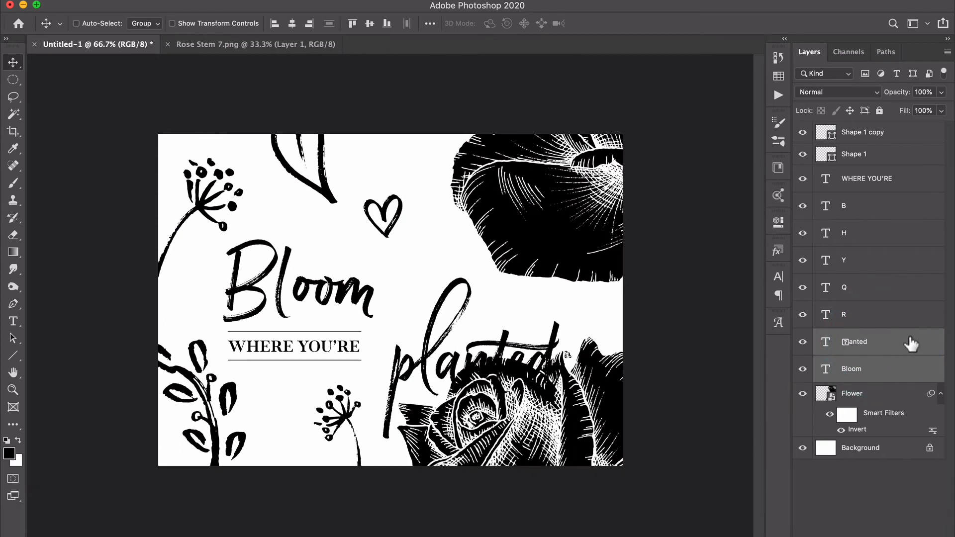
drag(911, 344, 910, 204)
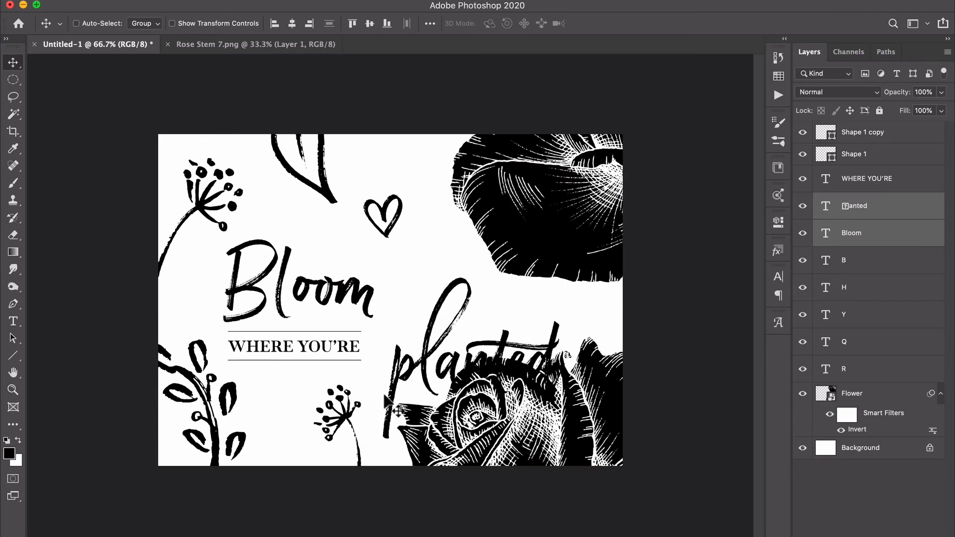
click(868, 263)
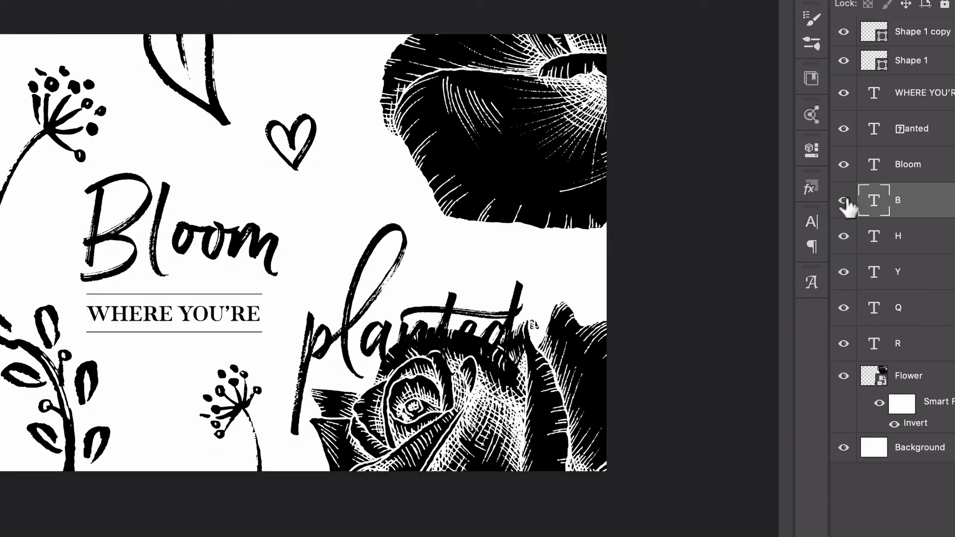
Scale down Bloom, planted, WHERE YOU'RE and its two lines together until planted no longer overlaps the lower rose.
click(844, 201)
click(844, 200)
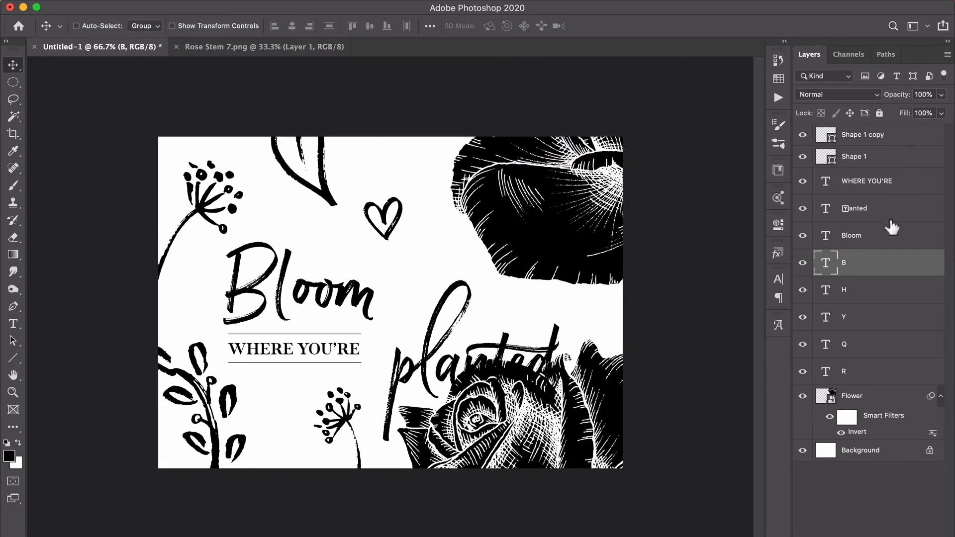
click(854, 237)
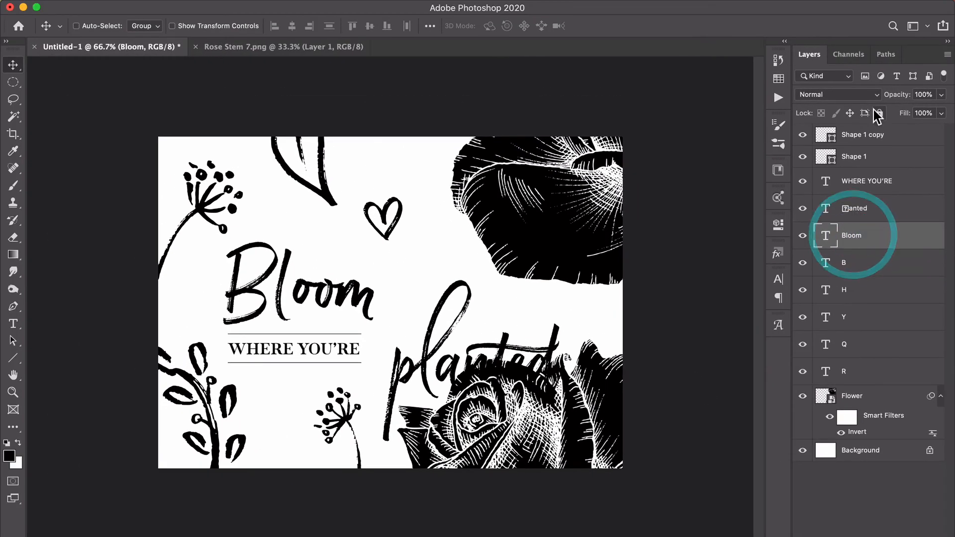
key(shift)
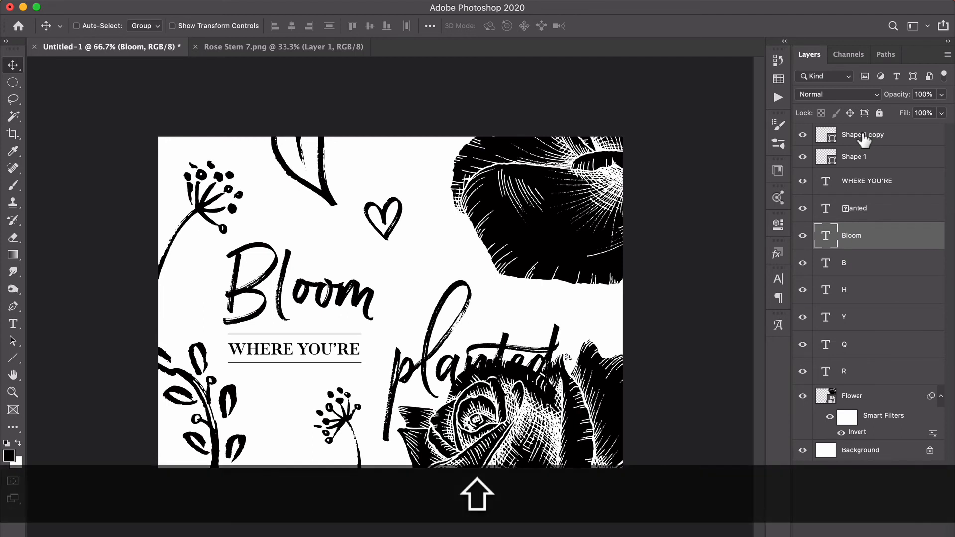
shift+click(864, 142)
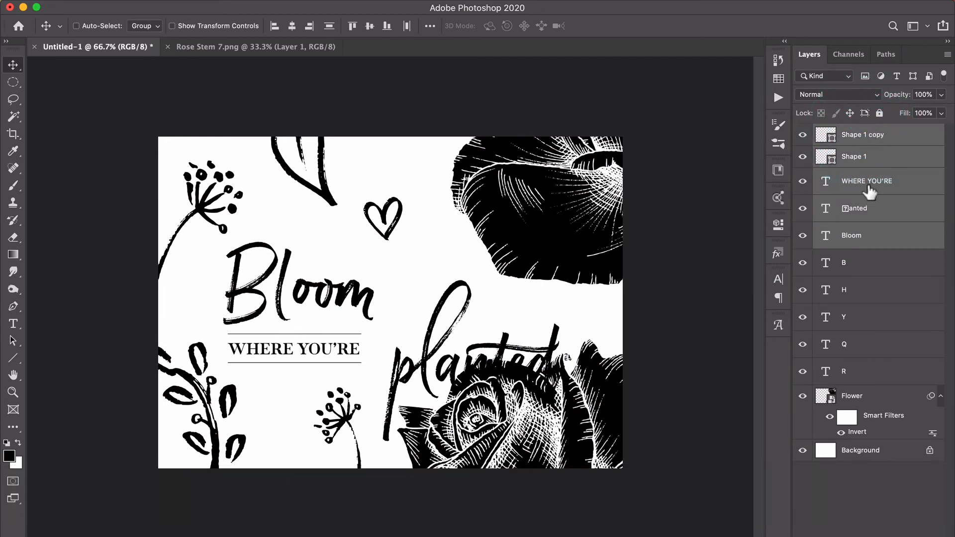
key(super+t)
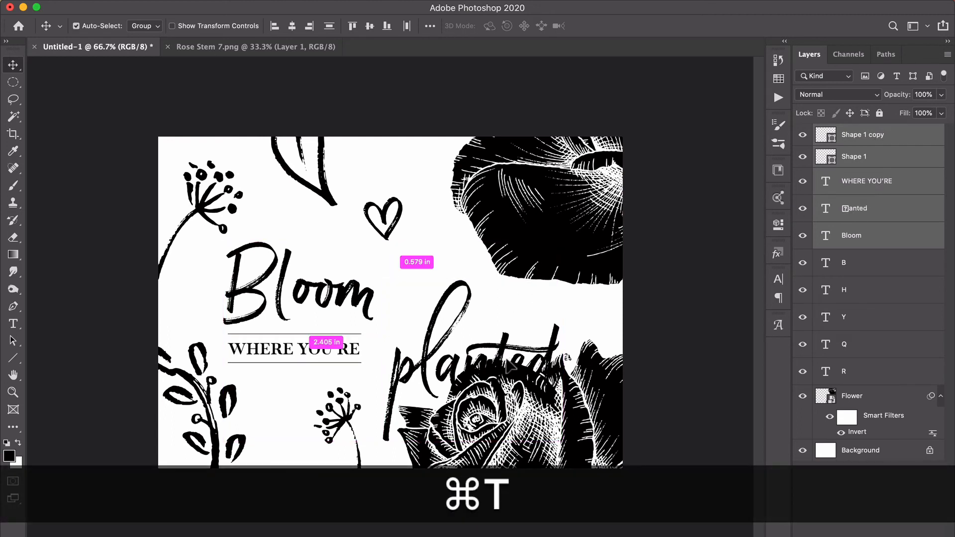
drag(564, 440, 491, 393)
key(Return)
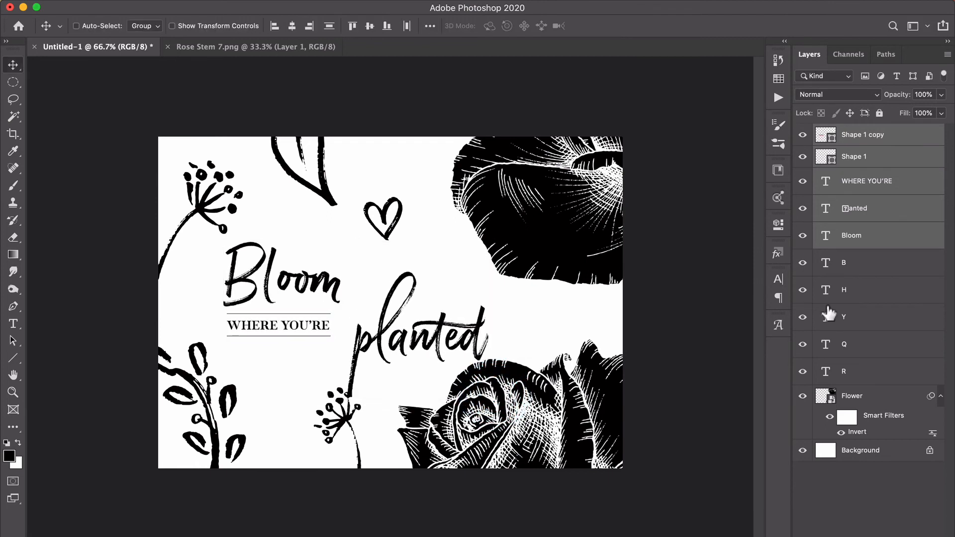
Enlarge the Bloom and planted lettering separately, extending Bloom to the l of planted and planted across to the lower rose's right half.
click(868, 260)
click(864, 240)
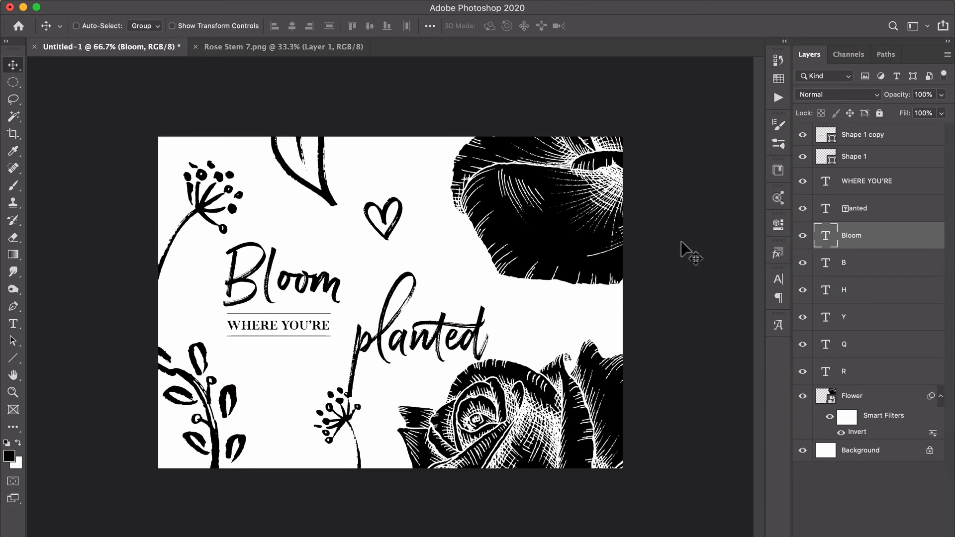
key(super+t)
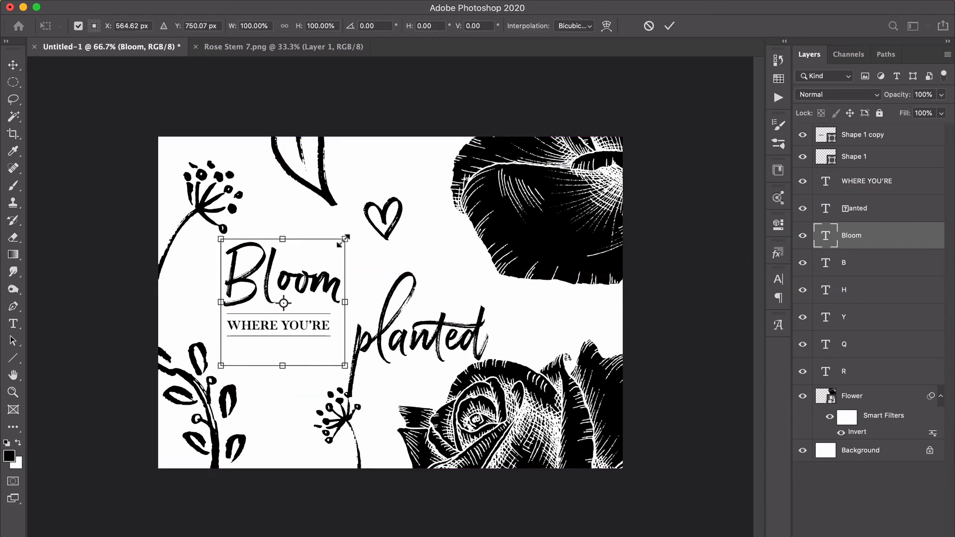
drag(343, 240, 424, 157)
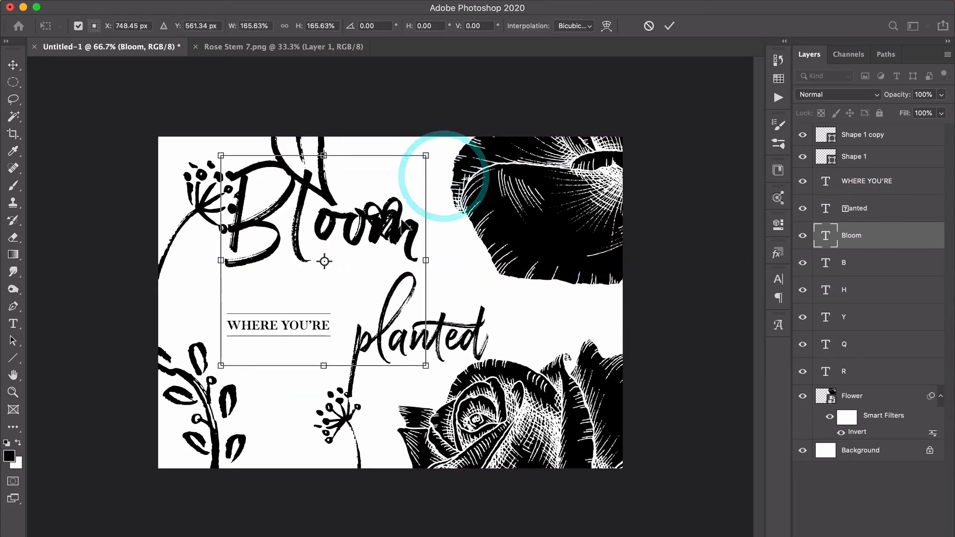
drag(402, 225, 389, 312)
double_click(404, 249)
drag(406, 258, 413, 248)
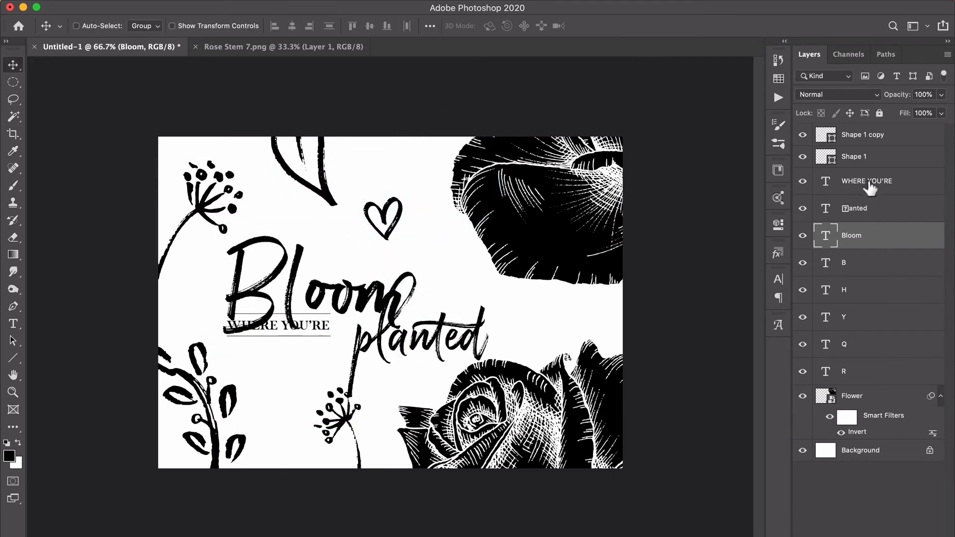
click(869, 214)
drag(477, 388, 504, 391)
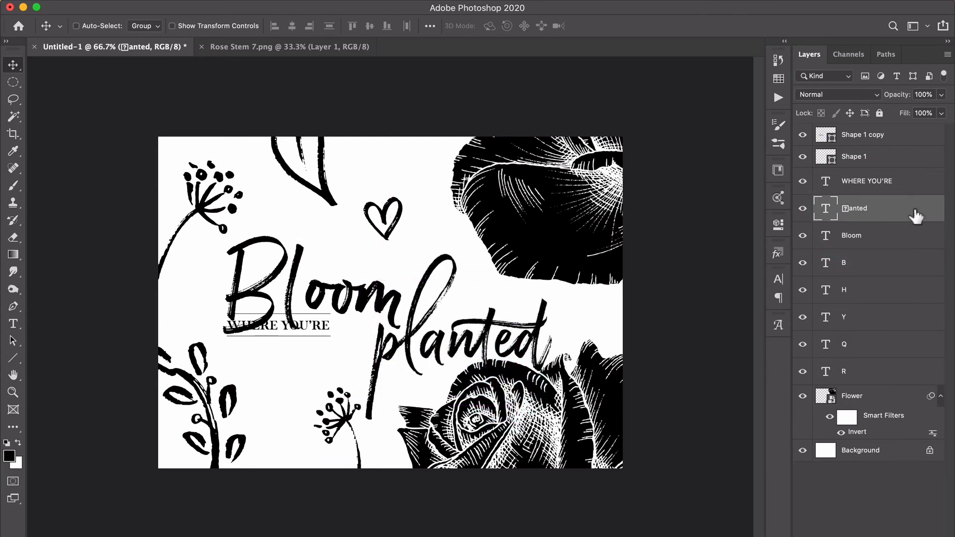
Nudge the Flower layer down and slightly right so the lower rose clears the planted lettering.
click(871, 402)
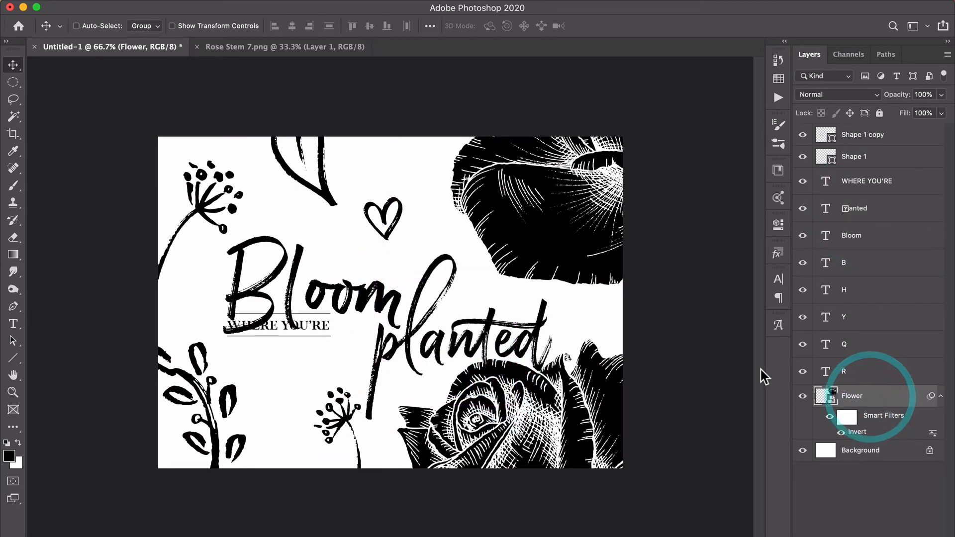
key(Down)
key(Down)
key(Down)
key(Down)
key(Down)
key(Down)
key(Down)
key(Down)
key(Down)
key(Down)
key(Down)
key(Down)
key(Down)
key(Down)
key(Down)
key(Down)
key(Down)
key(Down)
key(Down)
key(Down)
key(Down)
key(Down)
key(Down)
key(Down)
key(Down)
key(Down)
key(Down)
key(Down)
key(Down)
key(Down)
key(Down)
key(Down)
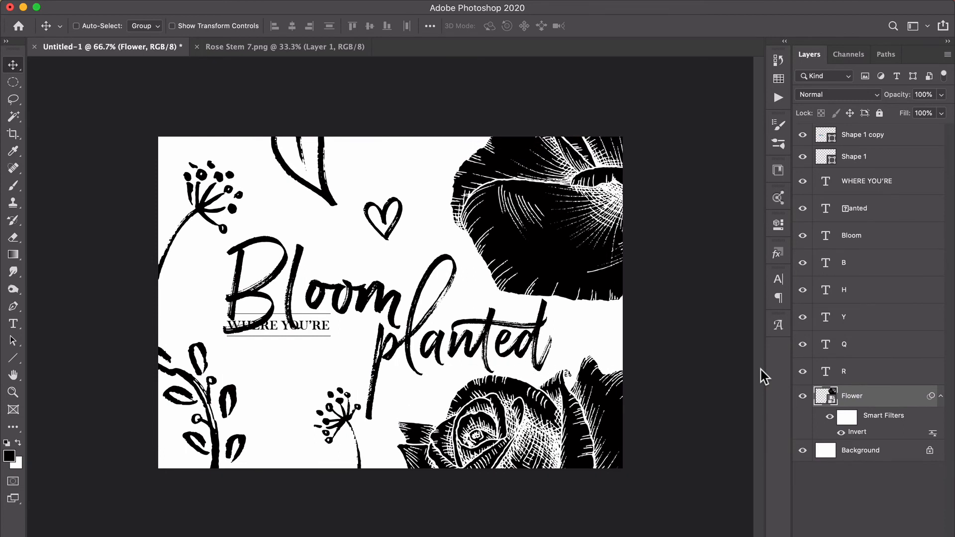
key(Down)
key(Down)
key(Down)
key(Down)
key(Down)
key(Down)
key(shift+Up)
key(shift+Right)
key(shift+Right)
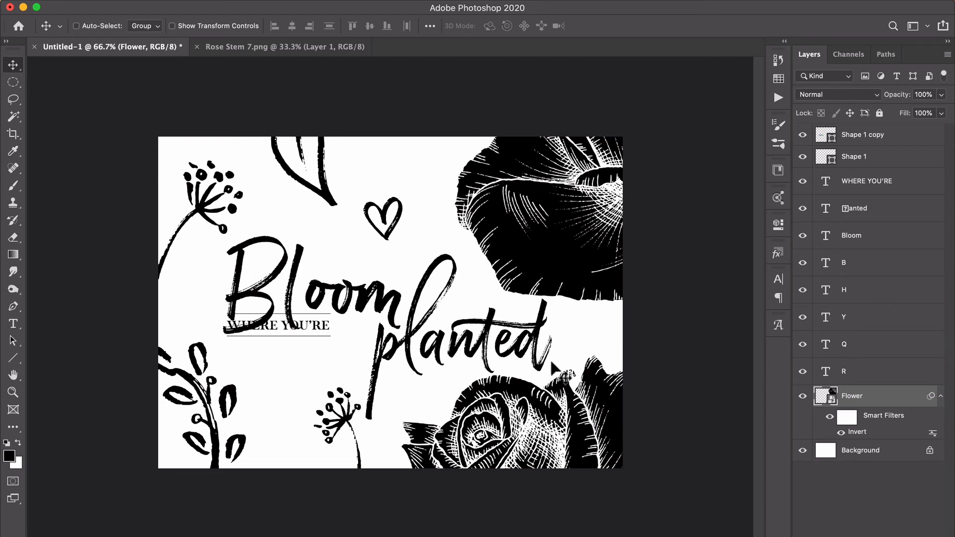
Move WHERE YOU'RE and its two lines together below Bloom and enlarge them to reach the p of planted.
click(865, 187)
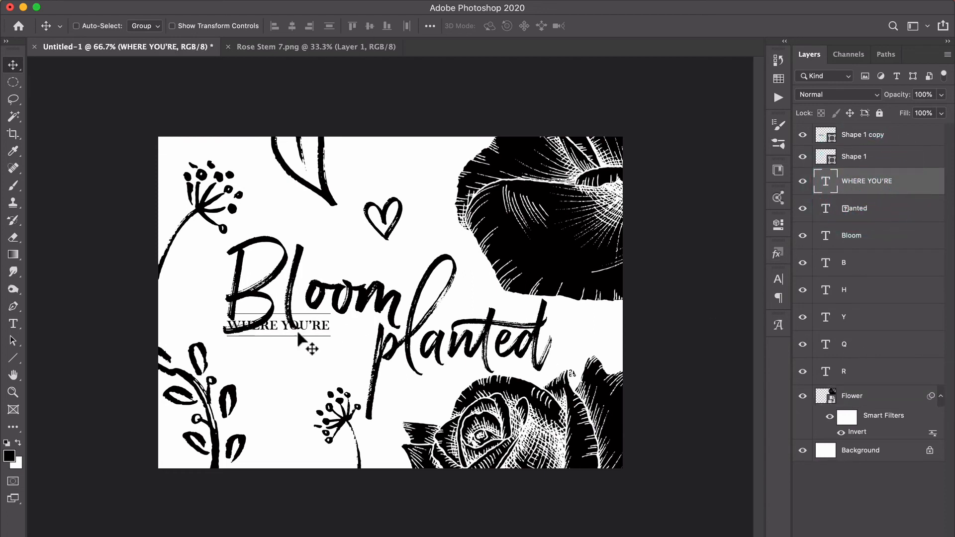
shift+click(875, 142)
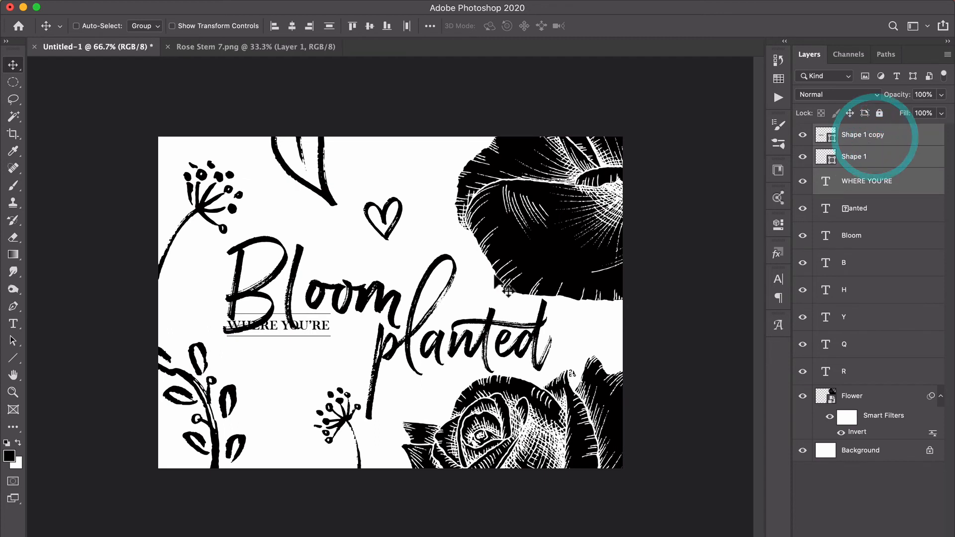
click(860, 189)
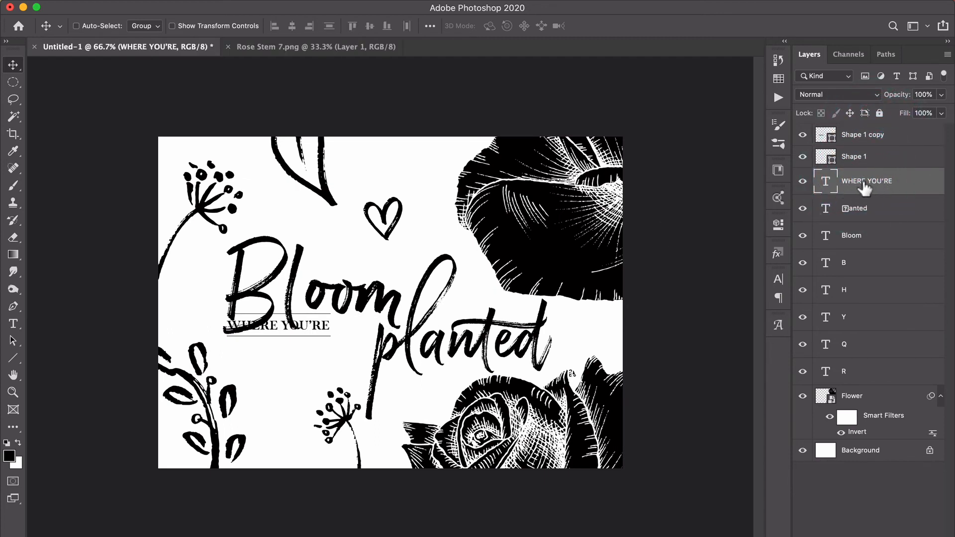
shift+click(873, 141)
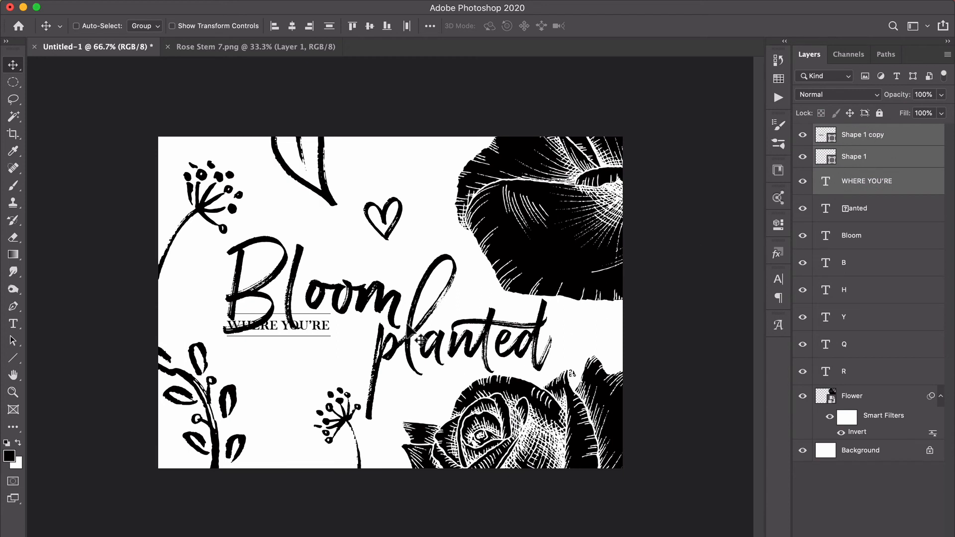
drag(334, 383, 332, 413)
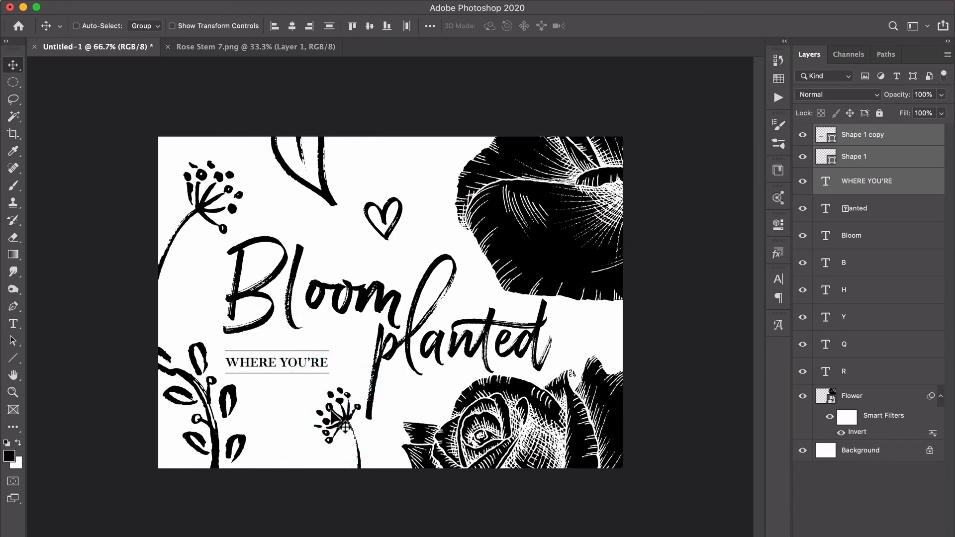
key(super+t)
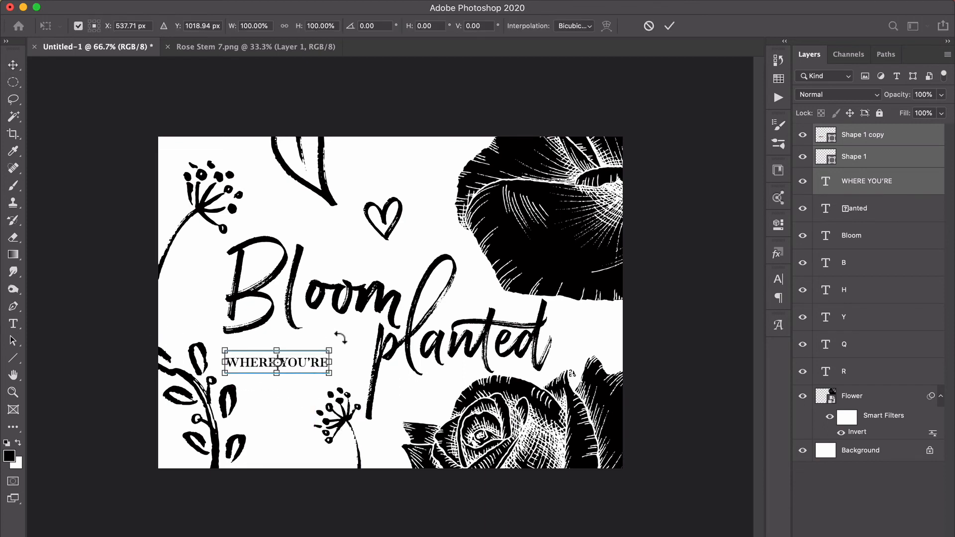
drag(330, 350, 369, 352)
key(Return)
Nudge the Bloom lettering up to widen the gap above the WHERE YOU'RE lines.
click(843, 233)
key(shift+Up)
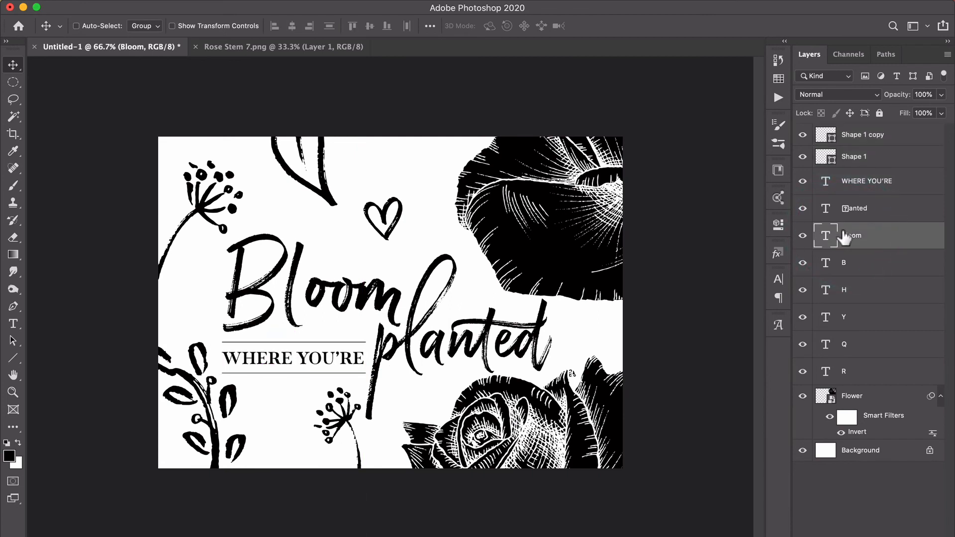
key(shift+Up)
key(shift+Up)
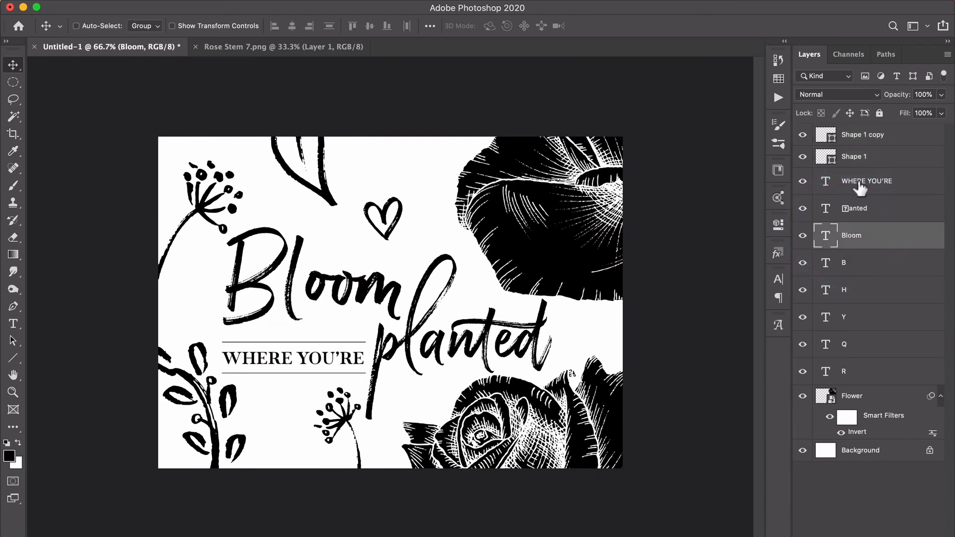
Move WHERE YOU'RE and its two lines up closer to Bloom, shrink them slightly and shift them a little right.
click(857, 209)
click(863, 181)
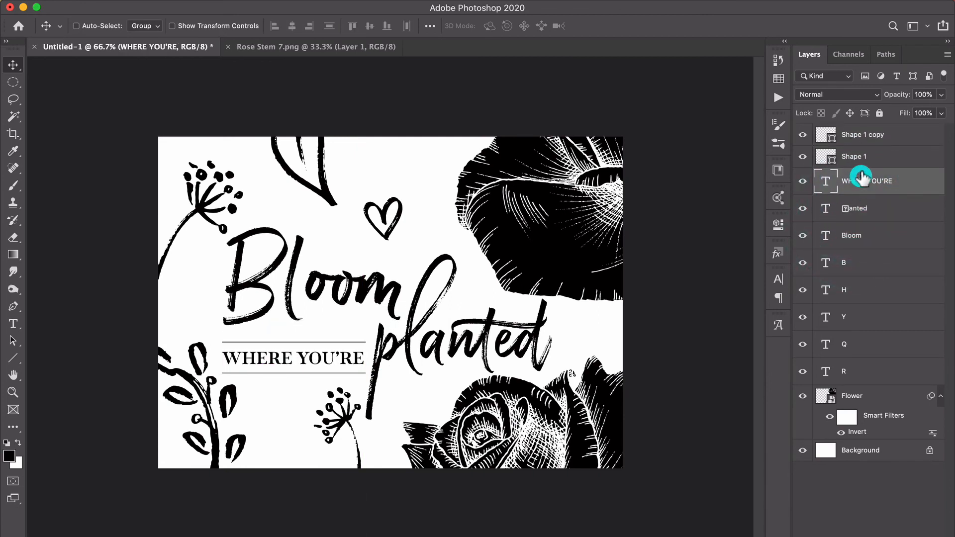
shift+click(868, 139)
drag(497, 358, 487, 343)
key(super+t)
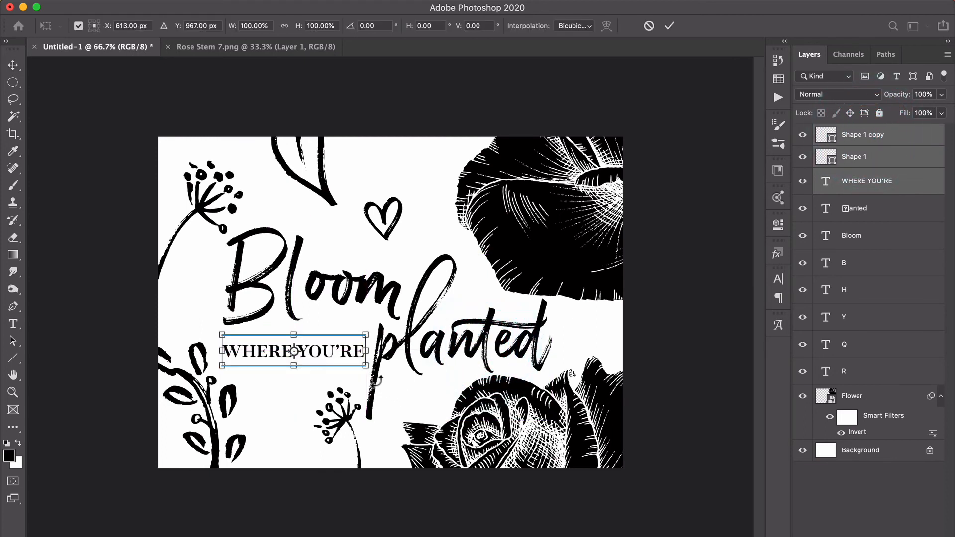
drag(367, 367, 358, 363)
key(Return)
drag(346, 451, 350, 449)
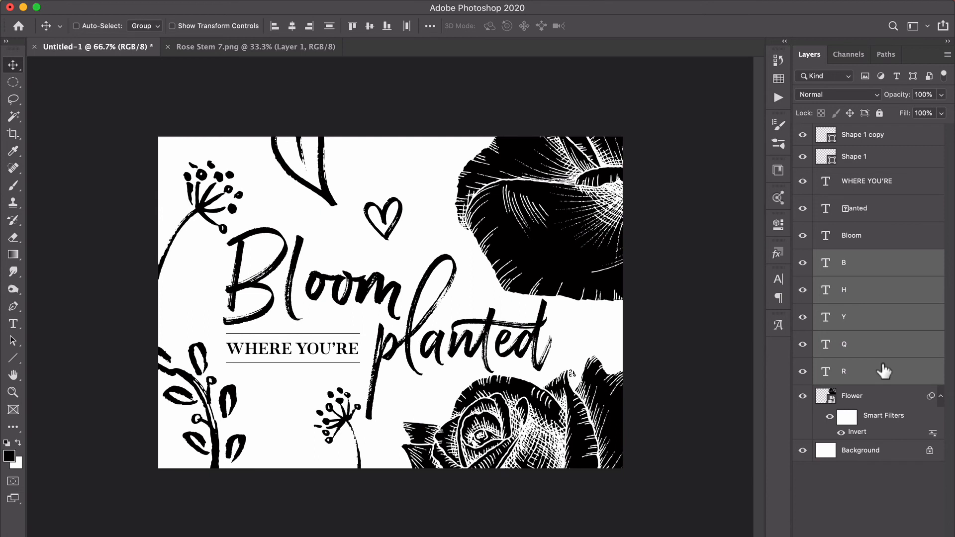
Group the B, H, Y, Q and R glyph layers and name the group Dingbats.
click(821, 372)
click(818, 262)
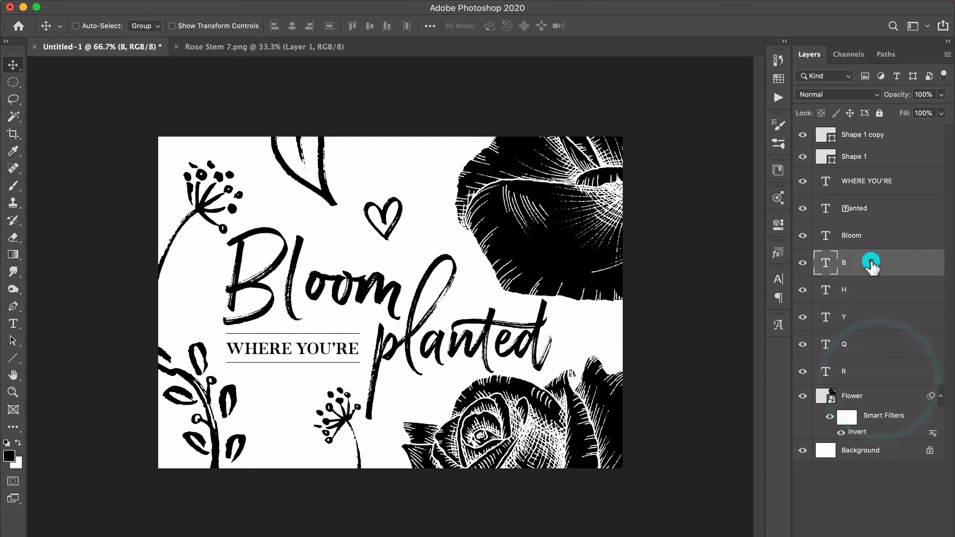
shift+click(867, 374)
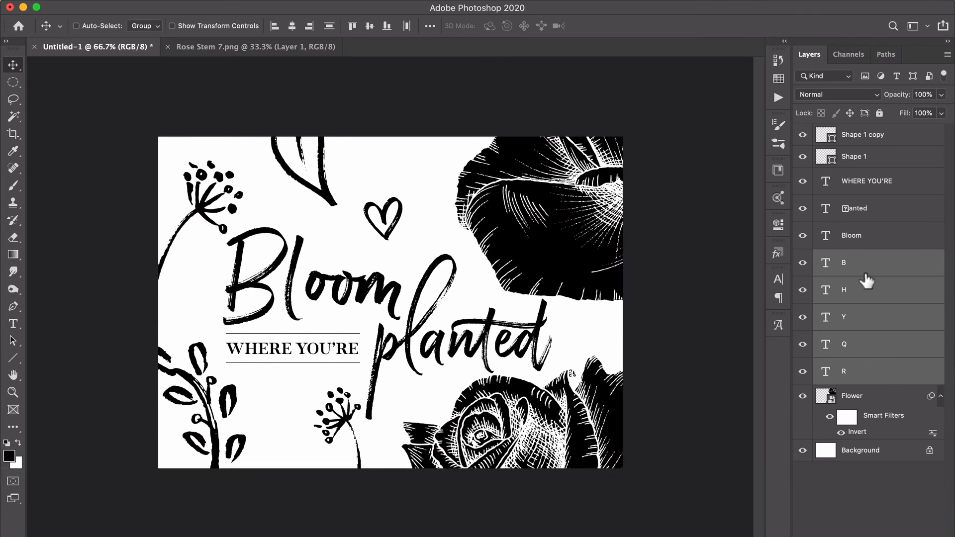
key(super+g)
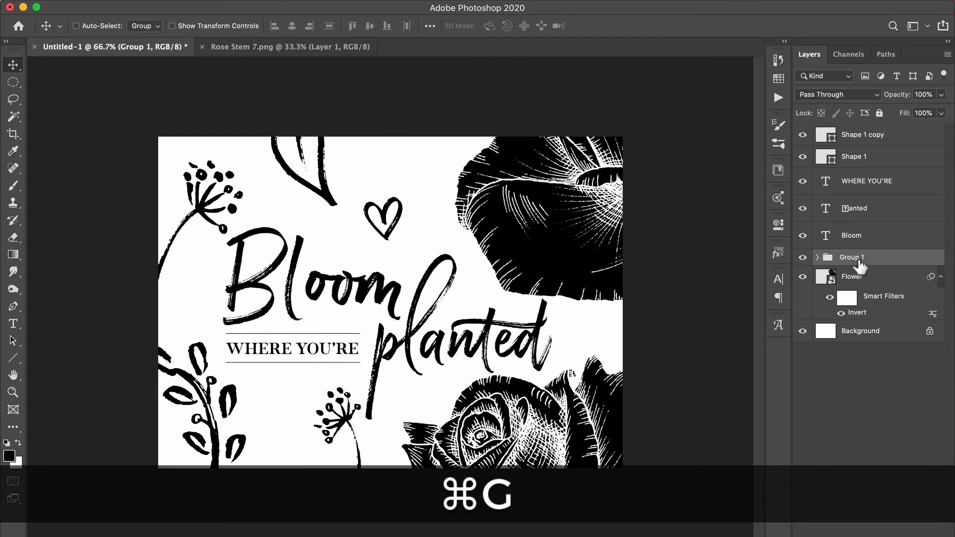
double_click(855, 257)
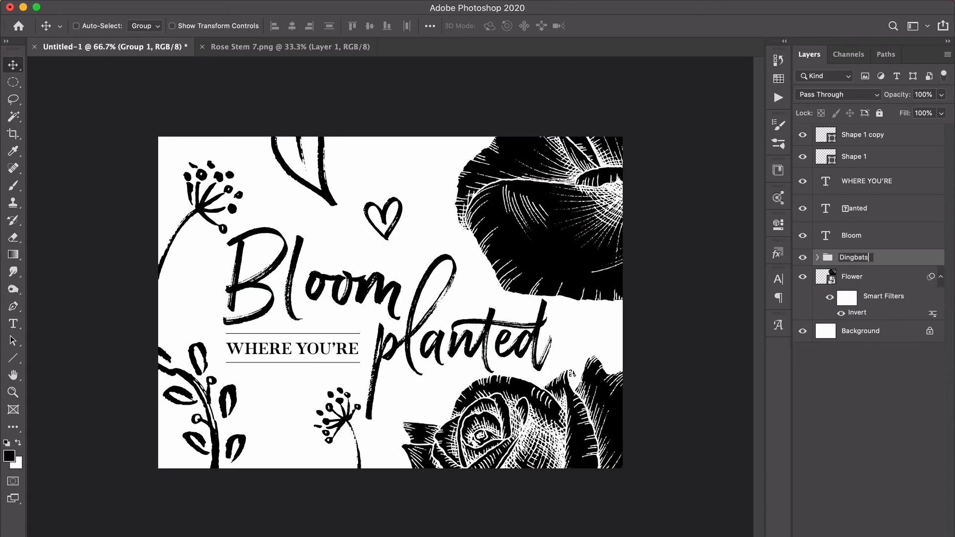
key(Return)
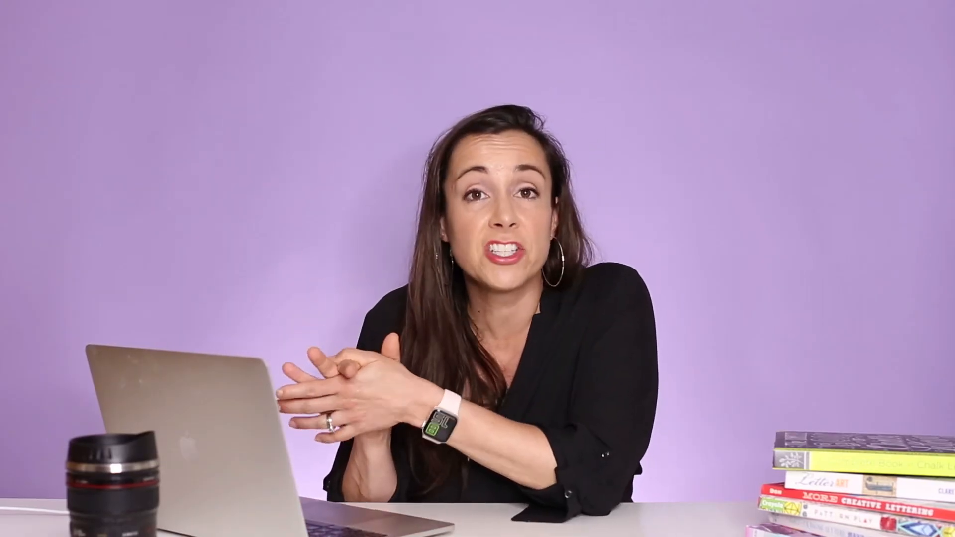